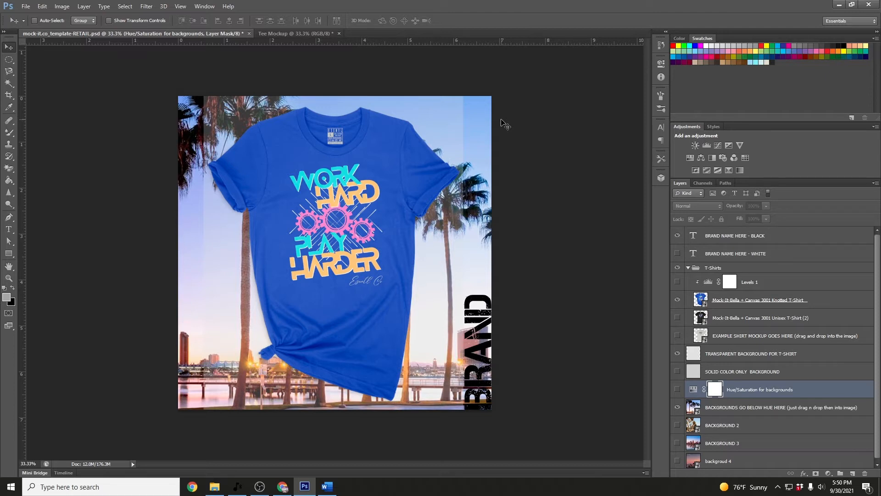
- Look at the Tee Mockup example and preview the retail template's different background layers one at a time
click(289, 34)
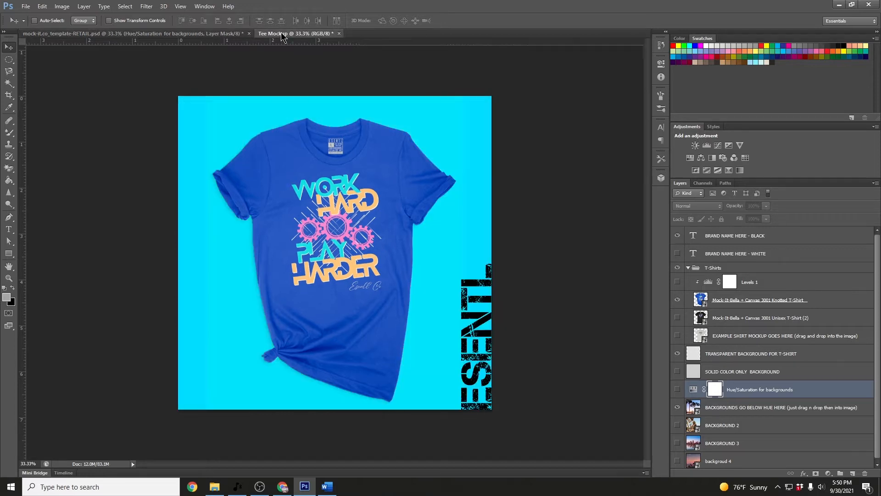
click(137, 35)
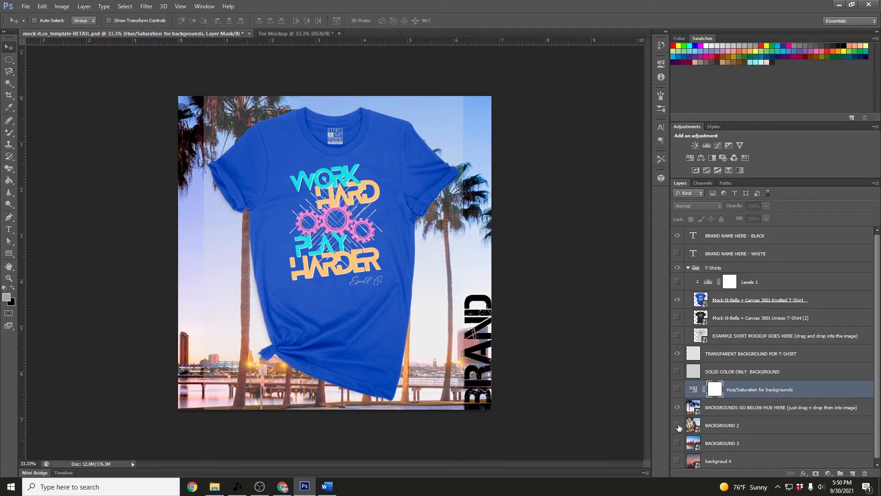
click(678, 407)
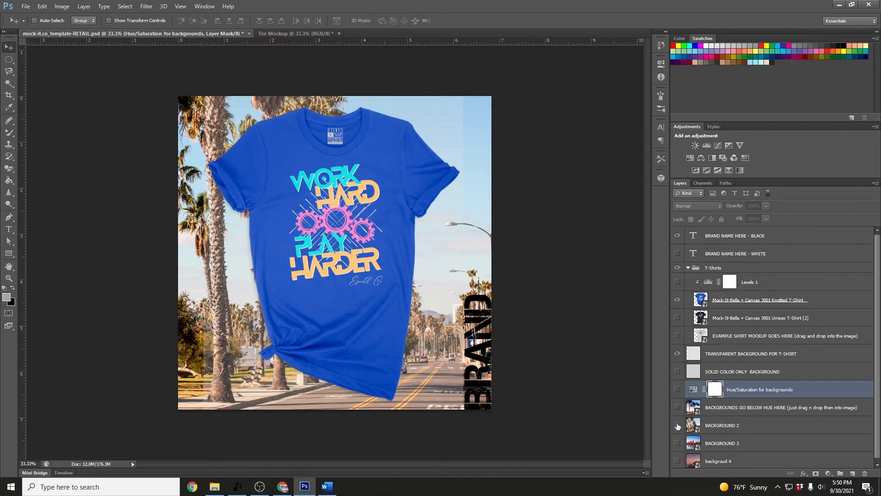
click(677, 426)
click(678, 443)
click(678, 443)
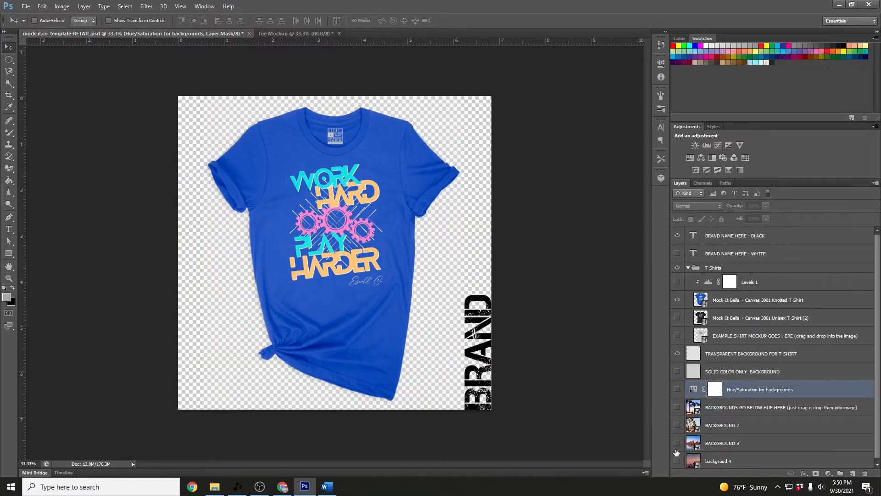
click(677, 461)
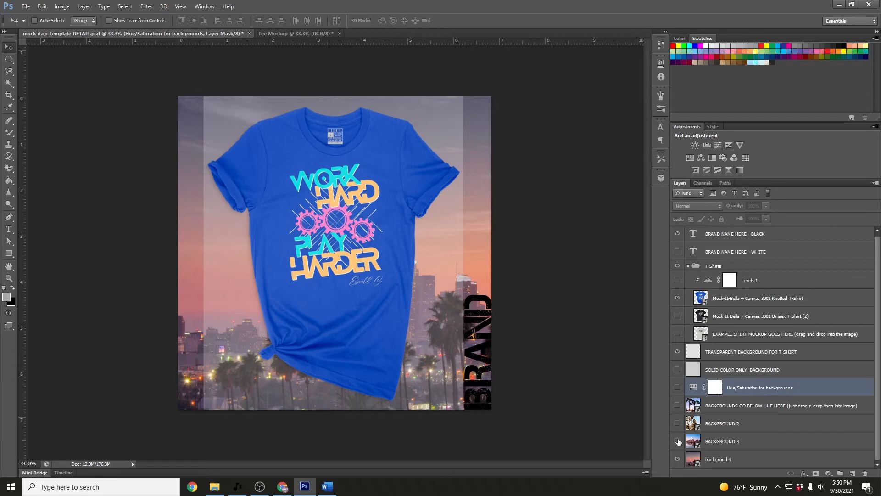
click(677, 459)
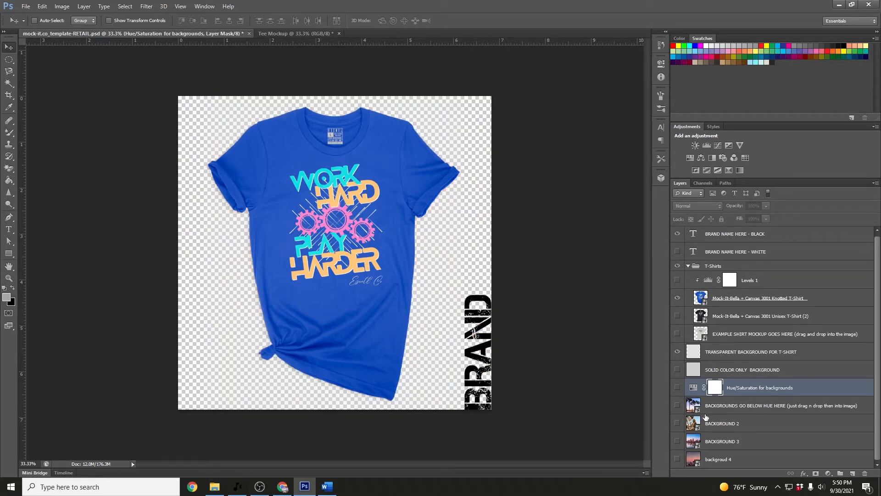
- Preview the template's T-shirt mockup layers one at a time, showing the palm-tree background behind them
click(677, 298)
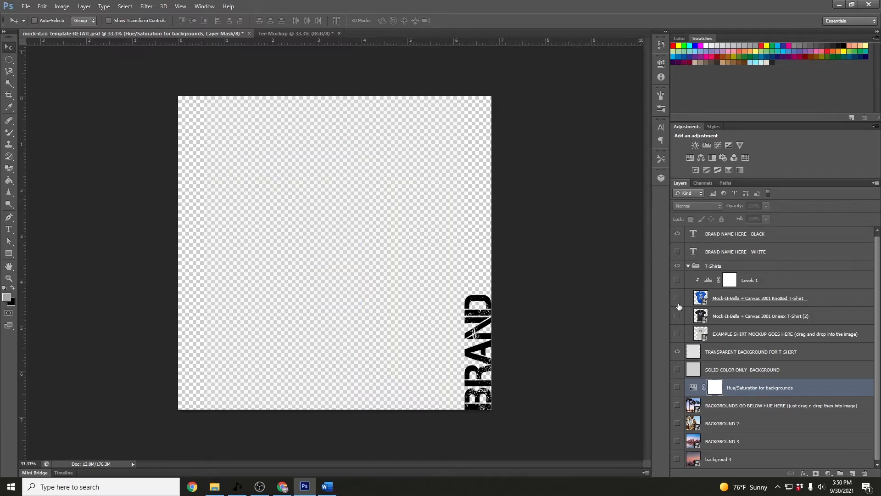
click(678, 315)
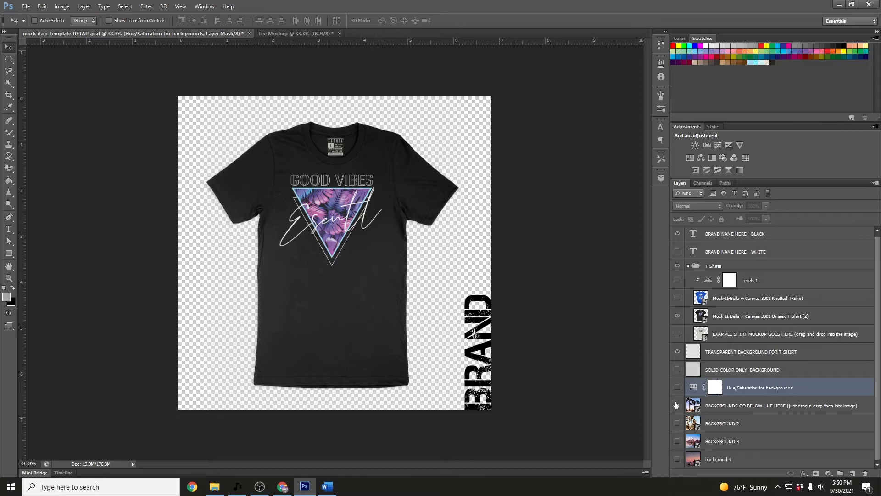
click(676, 405)
click(677, 316)
click(677, 333)
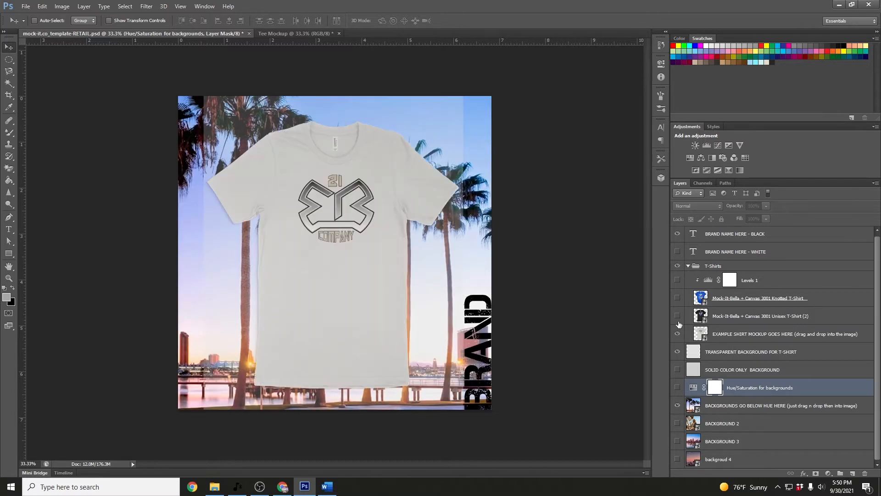
click(678, 333)
click(678, 316)
click(678, 316)
click(677, 333)
click(677, 298)
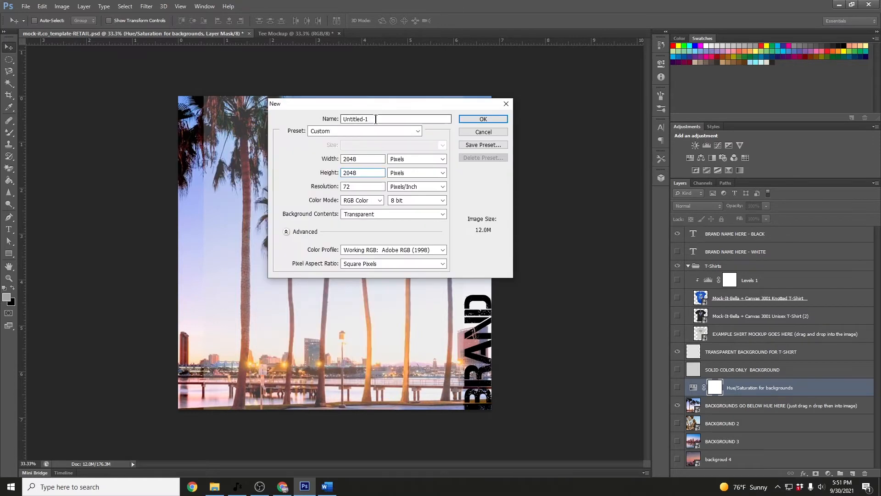
- Create a transparent 2048 × 2048 pixel RGB document named TEE MOCK at 300 pixels/inch
drag(375, 119, 341, 117)
text(TEE MOCK)
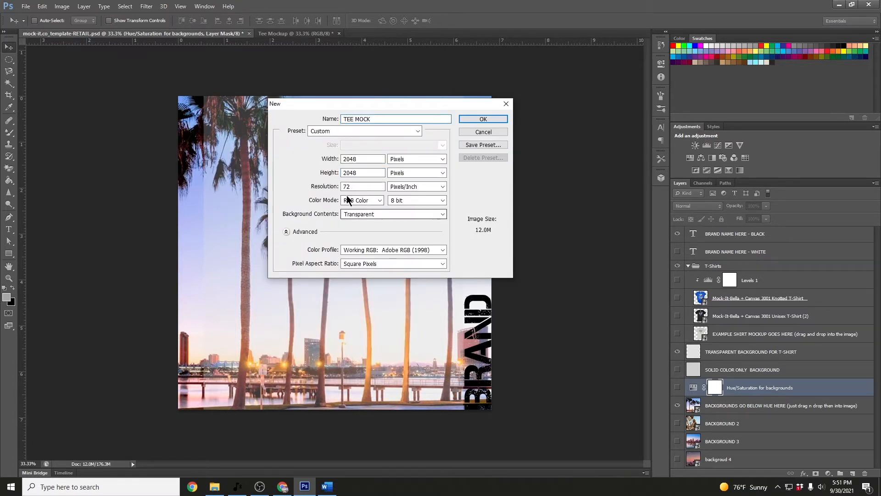
drag(382, 187, 328, 186)
text(300)
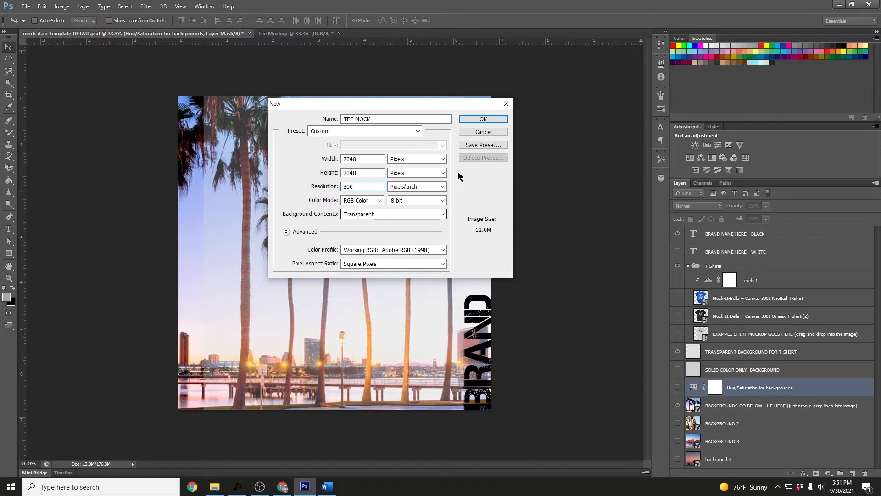
click(469, 118)
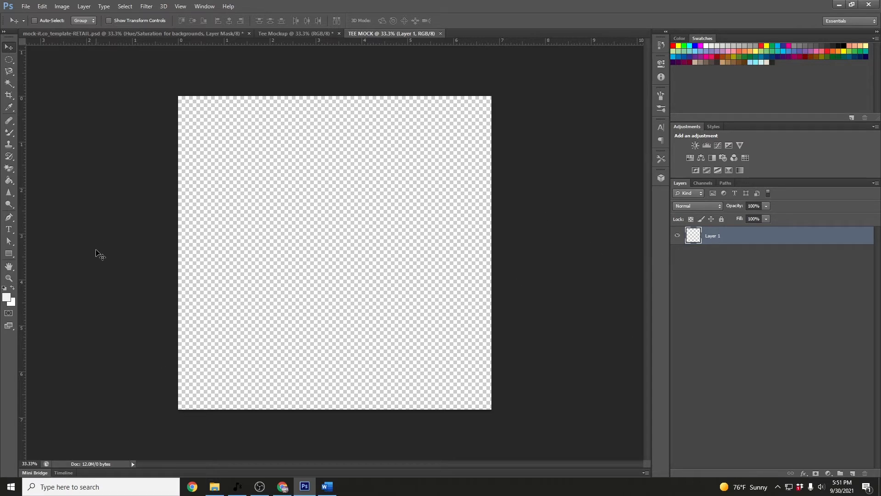
- Set the foreground color to bright cyan (2ae0f0) and fill Layer 1 with it
click(8, 302)
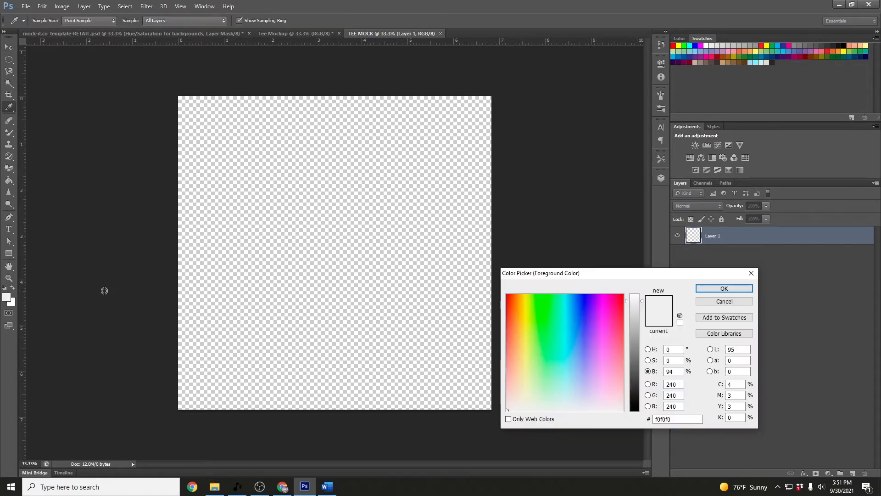
click(584, 311)
drag(584, 310, 566, 314)
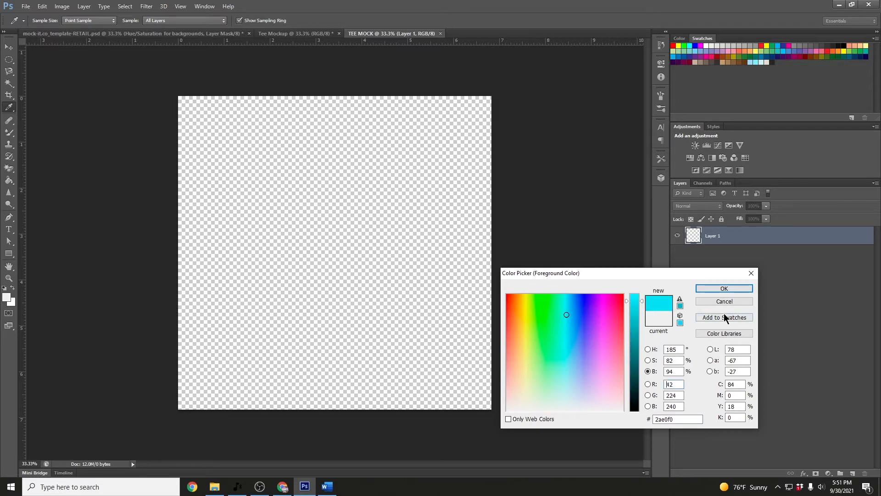
click(723, 288)
click(9, 180)
click(317, 232)
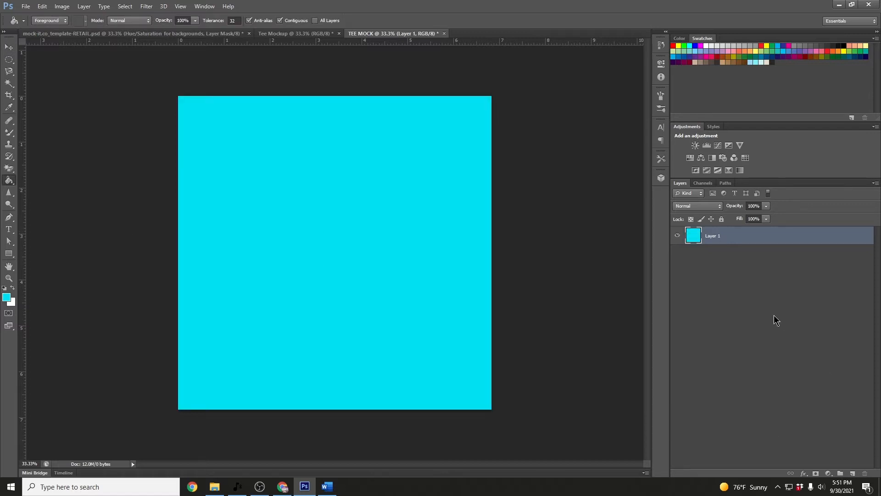
- Rename the cyan layer BACKGROUND and add a new empty layer above it named TRANSPARENT
click(826, 405)
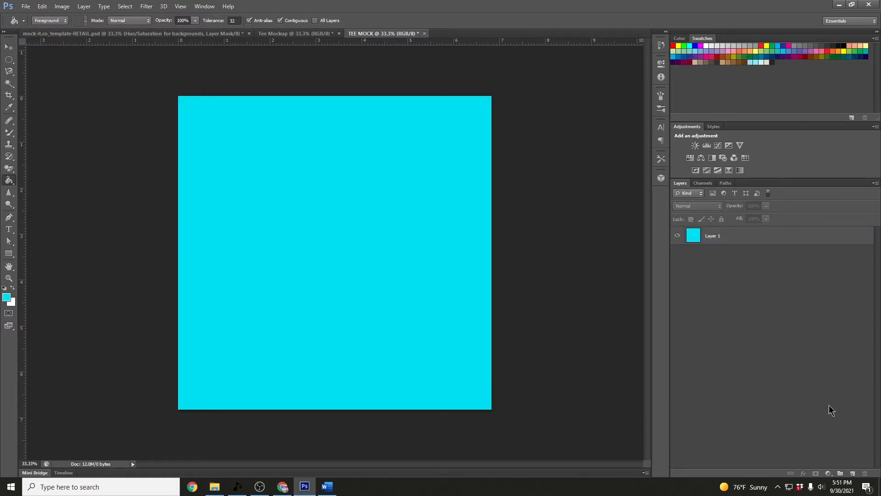
double_click(709, 236)
click(853, 473)
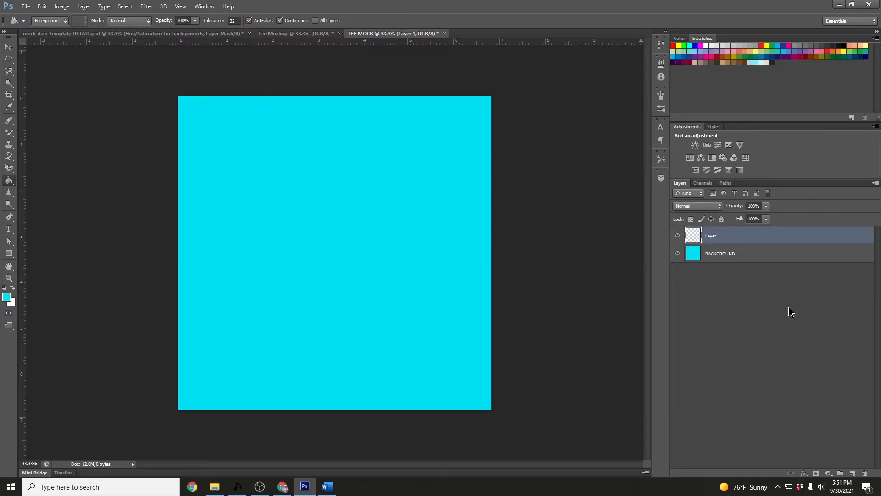
double_click(712, 236)
text(TRANSPARENT)
key(Return)
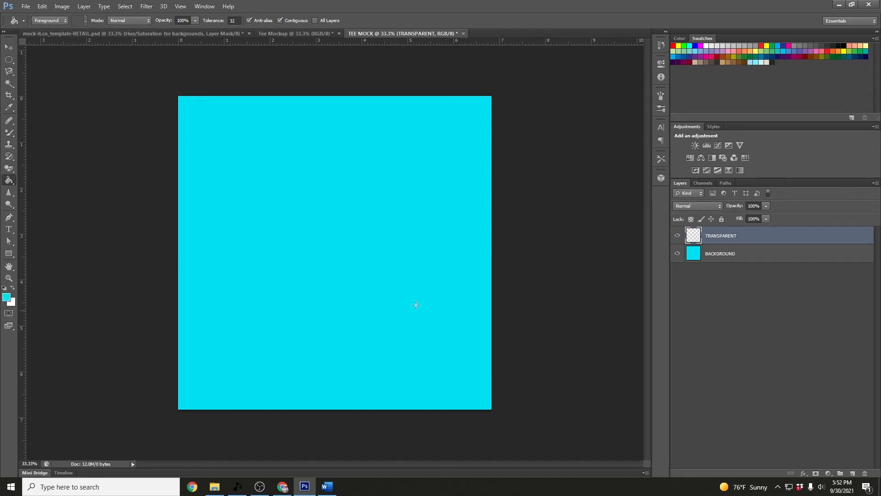
- Change the foreground color to a near-white neutral, about f0f0f0
click(6, 297)
drag(563, 333, 507, 411)
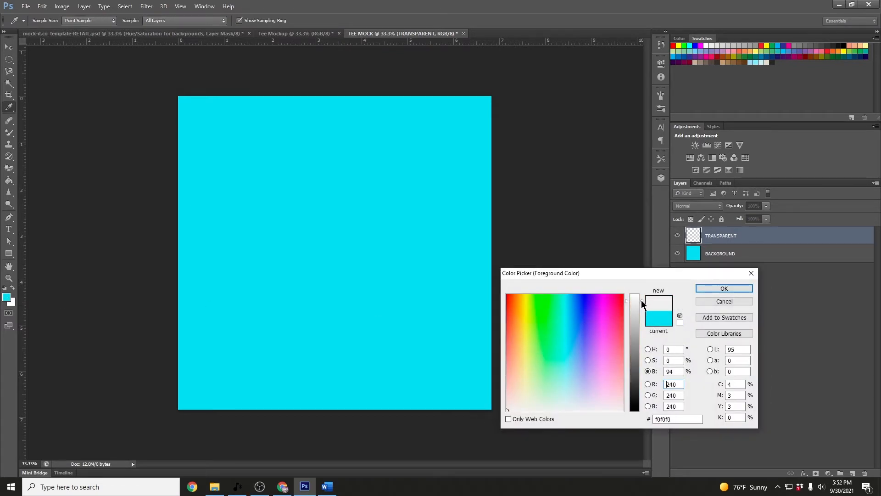
drag(641, 303, 641, 300)
click(716, 288)
- Set the TRANSPARENT layer's opacity to 40% and fill it with the near-white color, checking it against the retail template
click(767, 206)
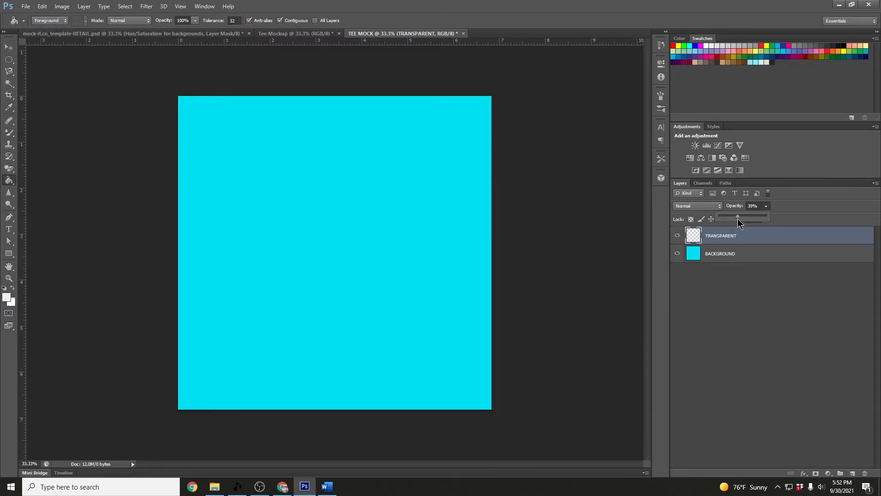
drag(737, 220, 739, 219)
click(294, 224)
click(677, 254)
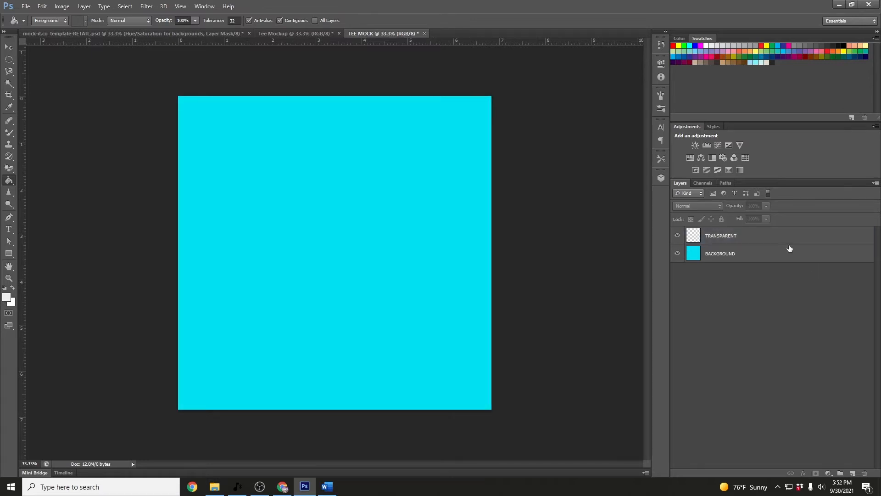
click(175, 34)
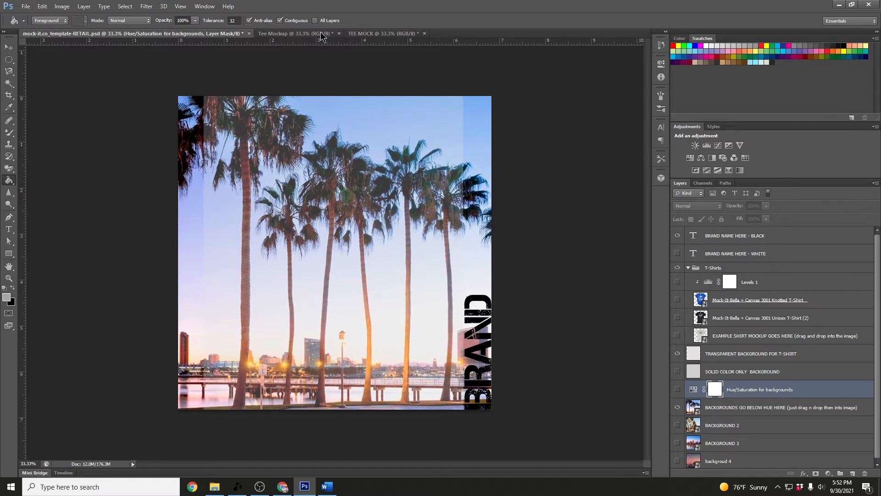
click(391, 34)
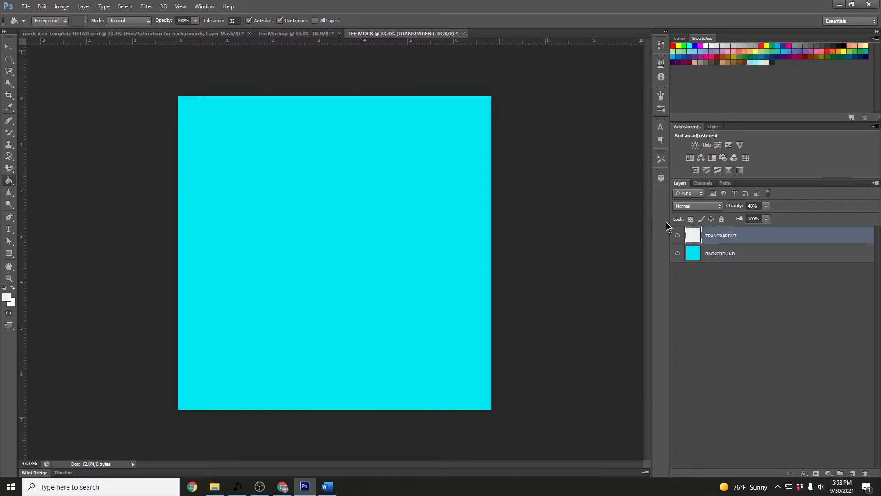
- Free Transform the TRANSPARENT layer narrower, leaving an uncovered strip about 0.7 inches wide along each side of the canvas
click(42, 8)
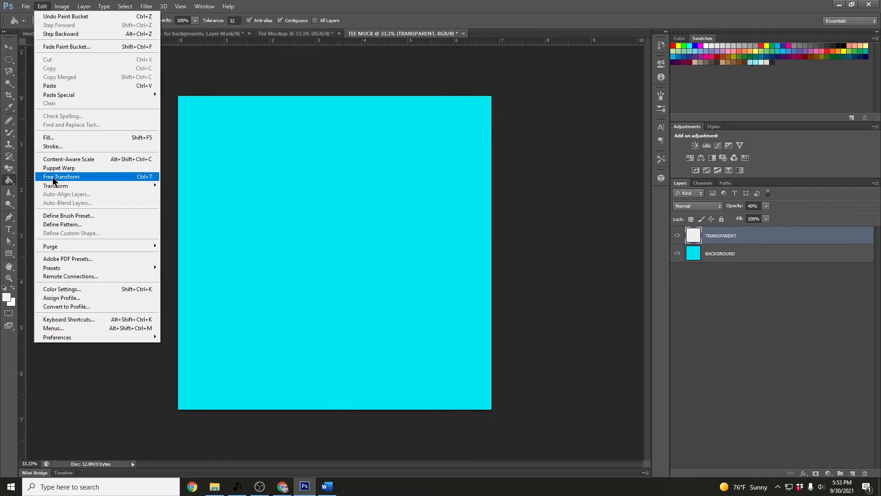
click(52, 177)
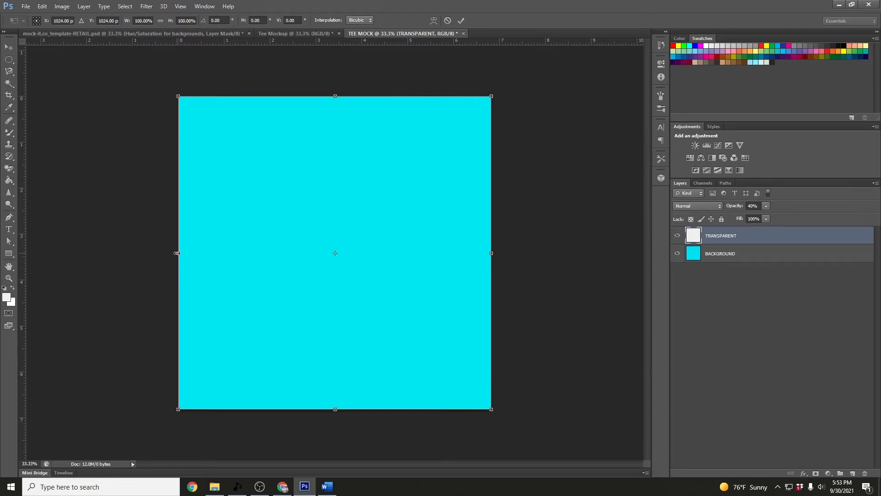
drag(177, 253, 207, 258)
key(Return)
key(g)
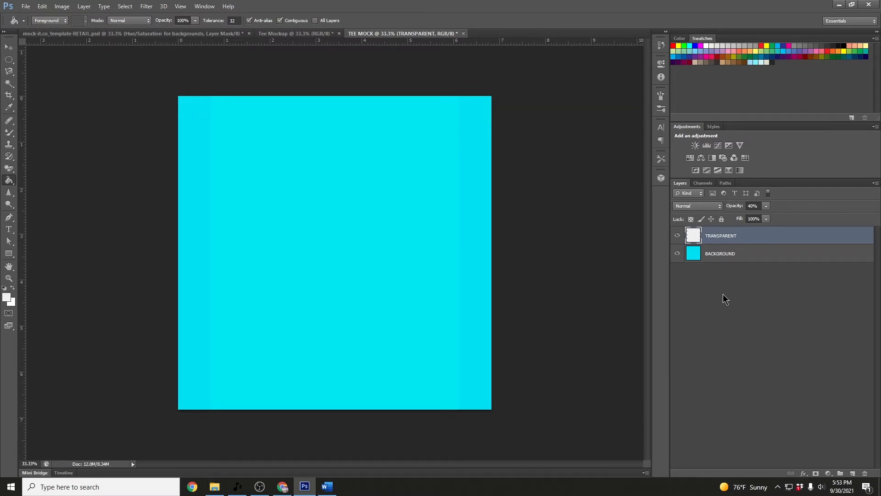
- Add the near-white text ESENTL in 30 pt Capture it font near the middle of the canvas
click(9, 229)
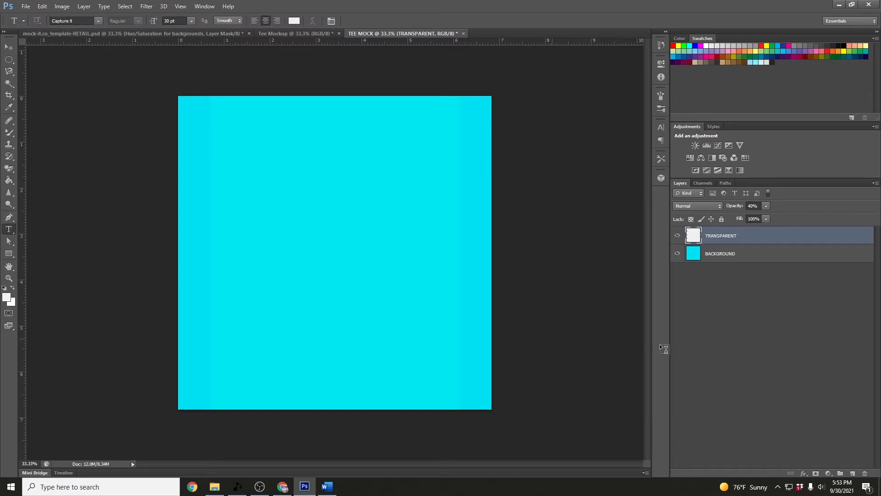
click(310, 276)
text(ESENTL)
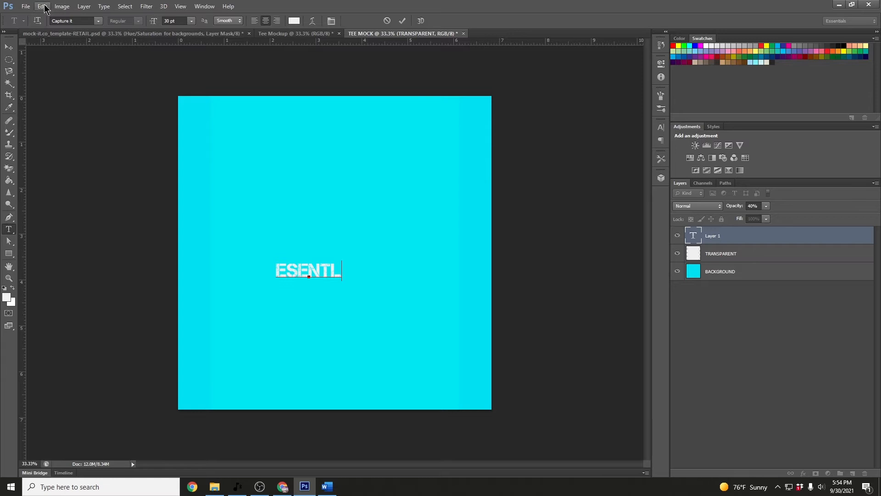
key(Return)
key(BackSpace)
- Scale the ESENTL text to about 207%, rotate it -90°, and place it along the canvas's lower right edge
click(41, 6)
click(52, 177)
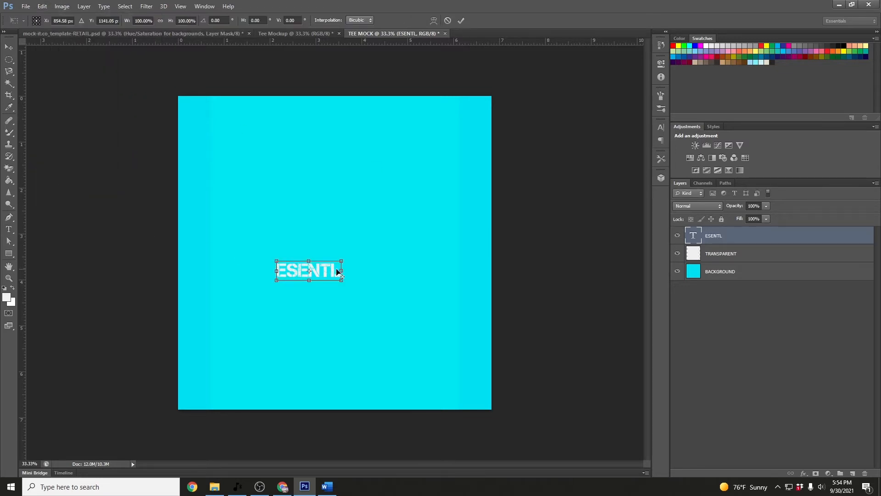
drag(345, 259, 379, 258)
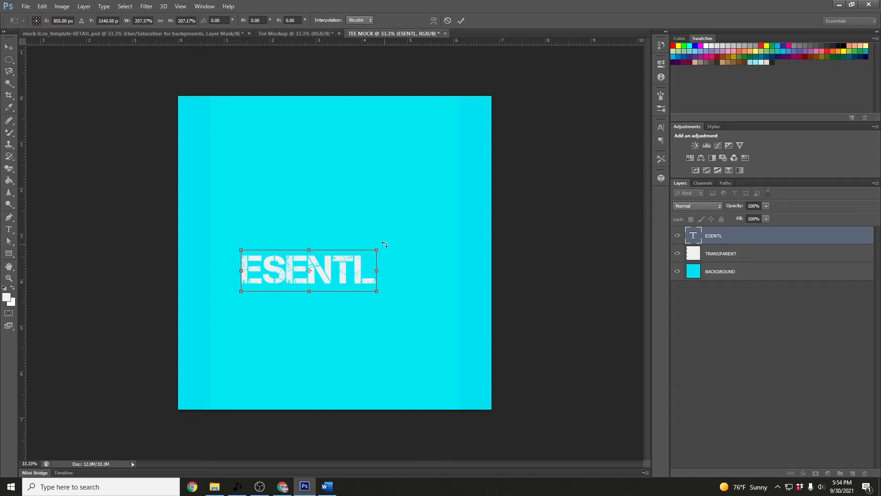
drag(385, 240, 266, 182)
drag(316, 269, 494, 320)
click(8, 47)
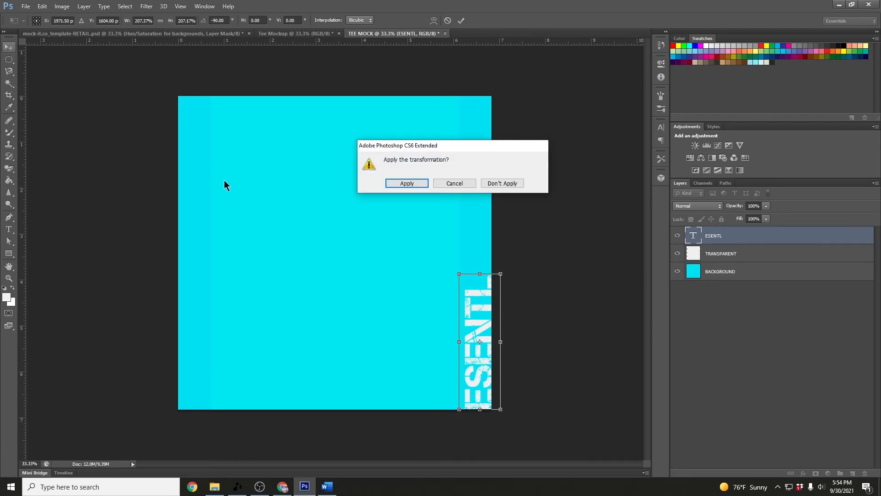
click(419, 183)
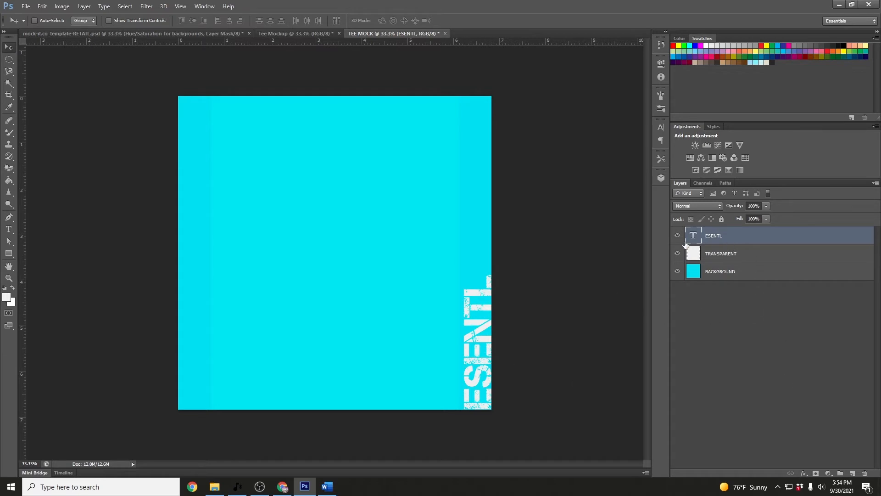
- Duplicate the ESENTL text layer within the same document as ESENTL BLACK
right_click(745, 239)
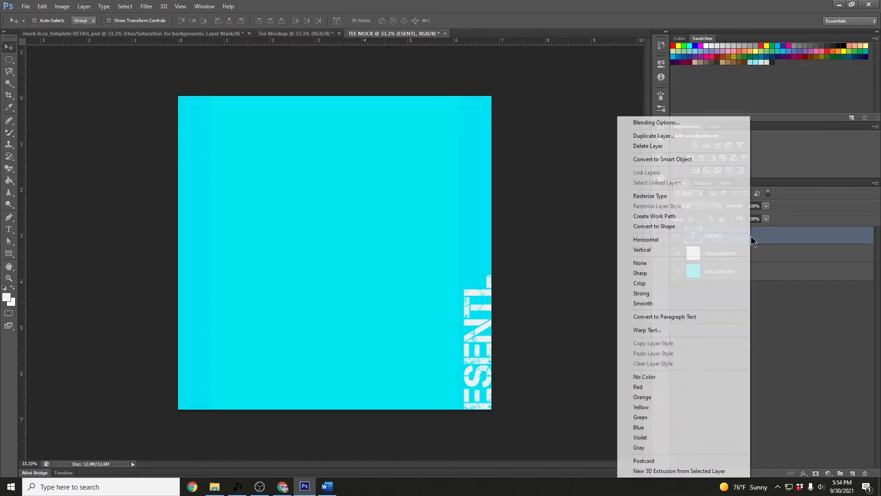
click(700, 137)
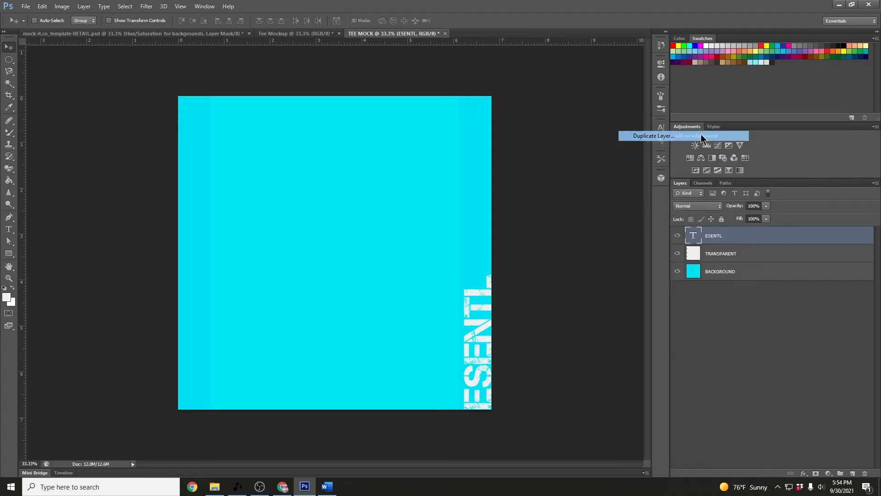
click(453, 164)
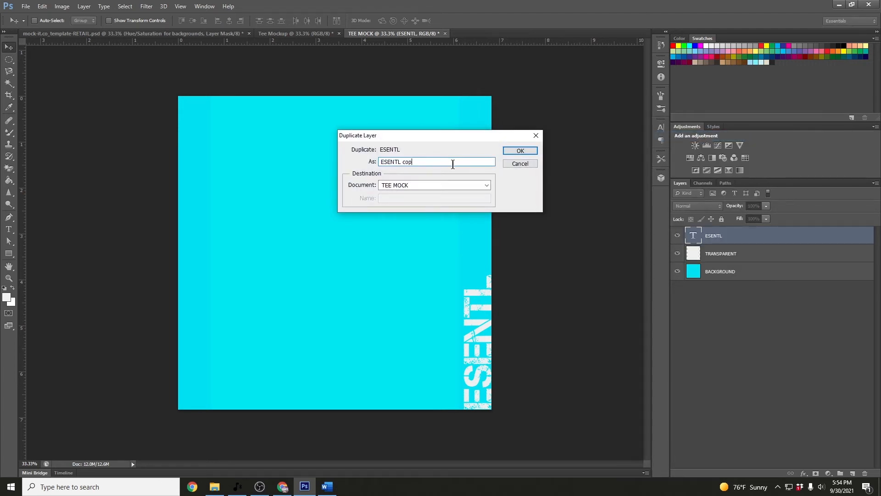
click(509, 150)
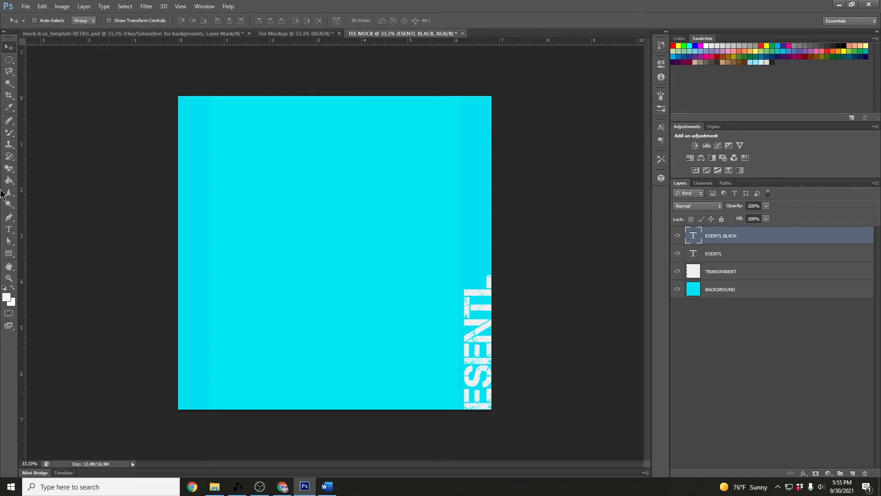
- Set the ESENTL BLACK text color to black and deselect the layer
click(8, 231)
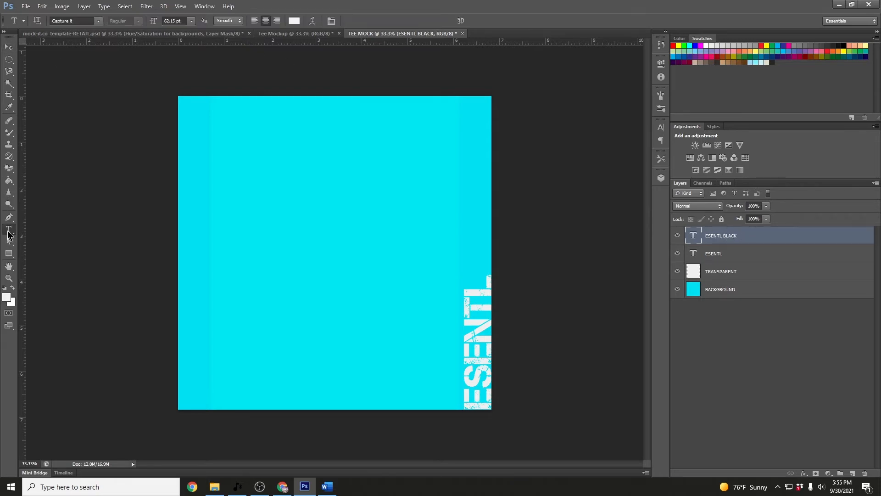
click(293, 21)
drag(639, 308, 639, 412)
click(724, 288)
click(736, 340)
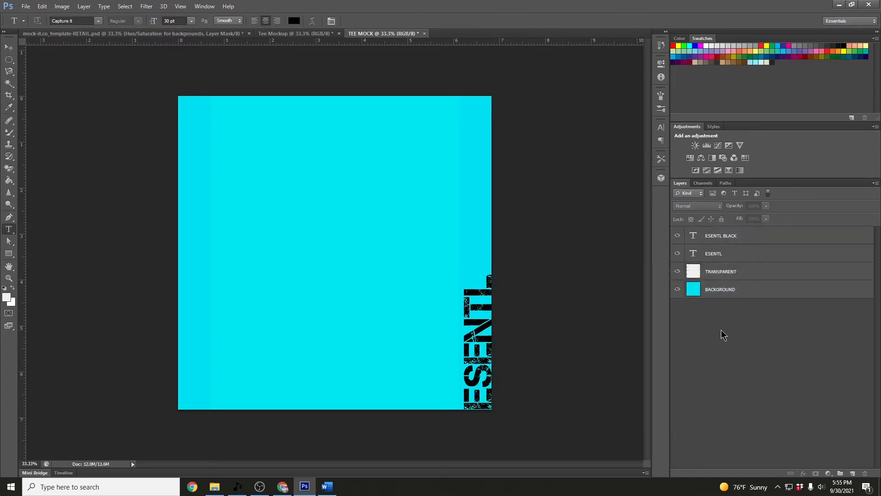
- Toggle ESENTL BLACK off and on to compare the text versions, then hide the near-white ESENTL layer
click(676, 236)
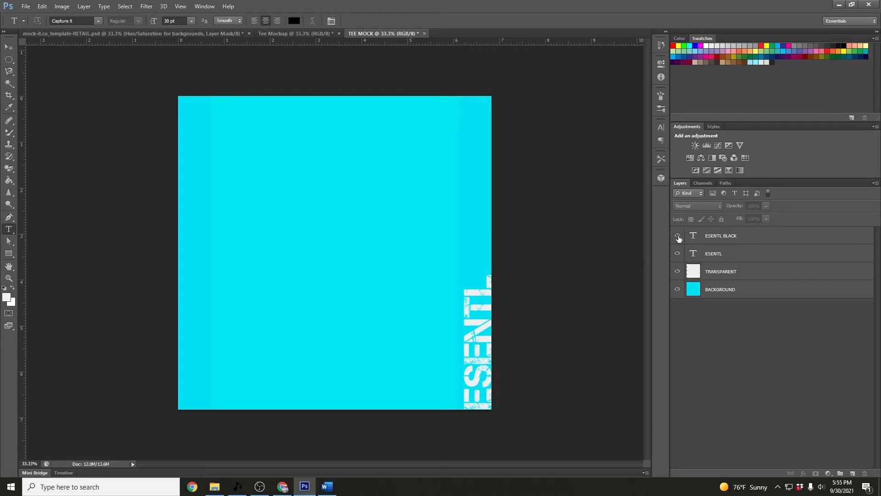
click(677, 235)
click(676, 254)
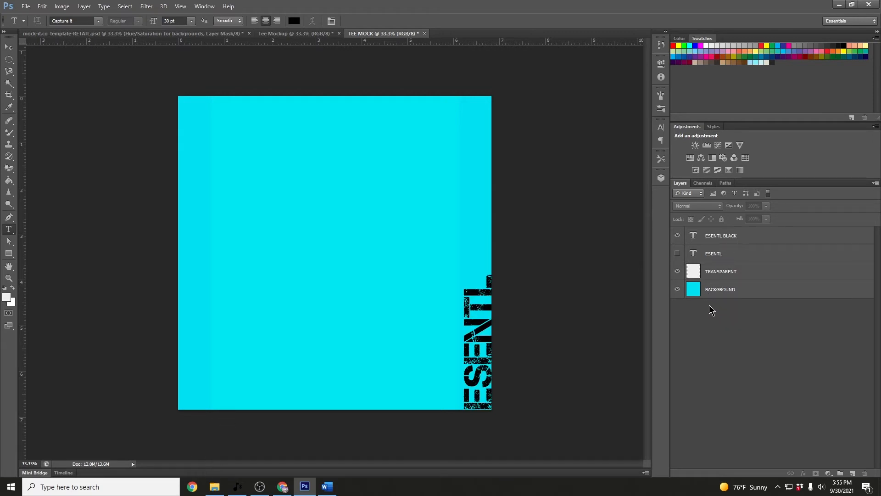
- Place cali1.png, scale it to about 17.2%, shift it to cover the canvas, and move its layer beneath BACKGROUND
click(755, 293)
click(214, 486)
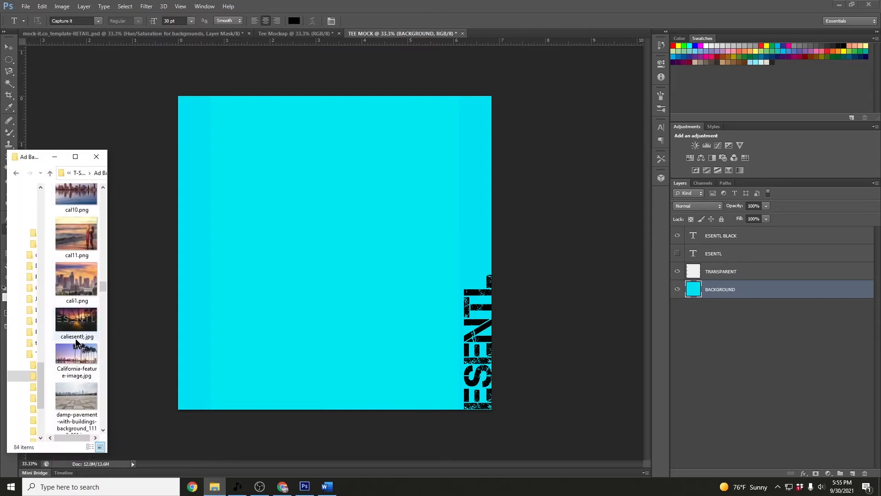
drag(74, 281, 350, 234)
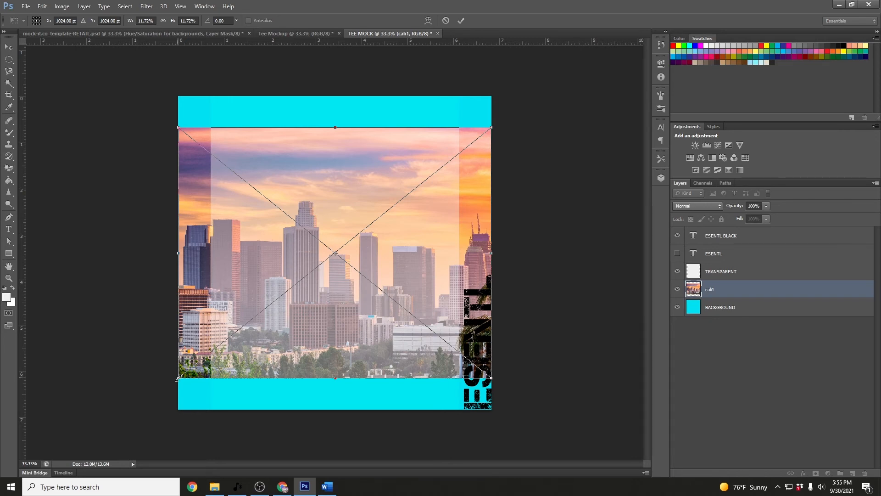
drag(168, 394, 116, 446)
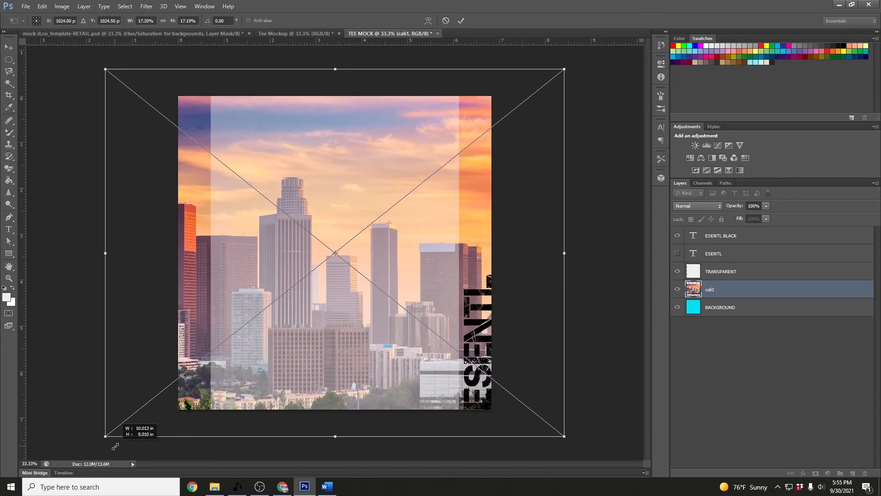
drag(357, 349, 349, 372)
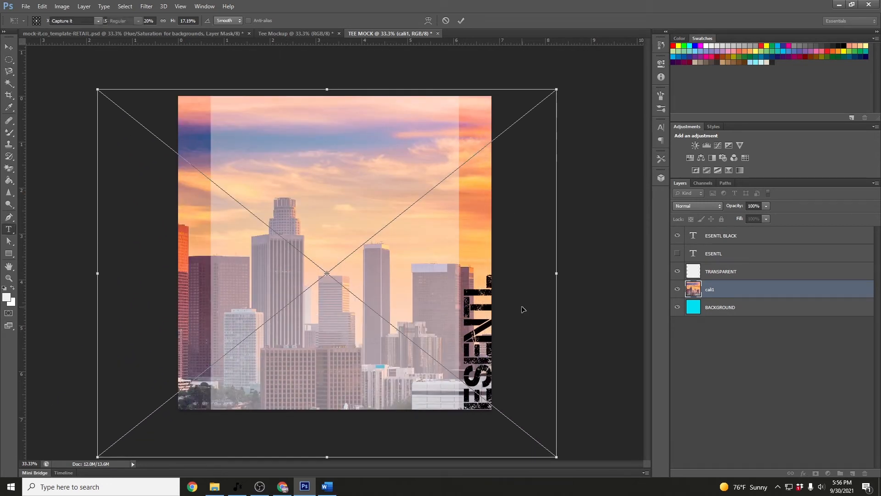
key(Return)
key(t)
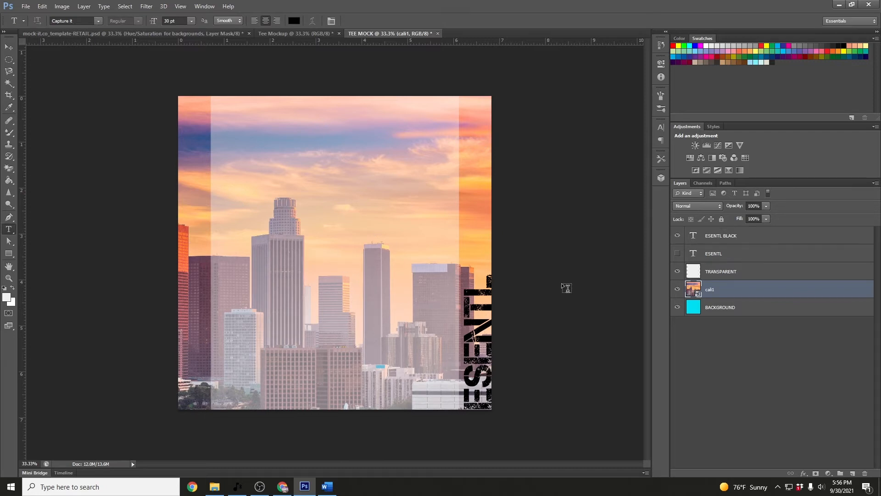
drag(739, 290, 742, 326)
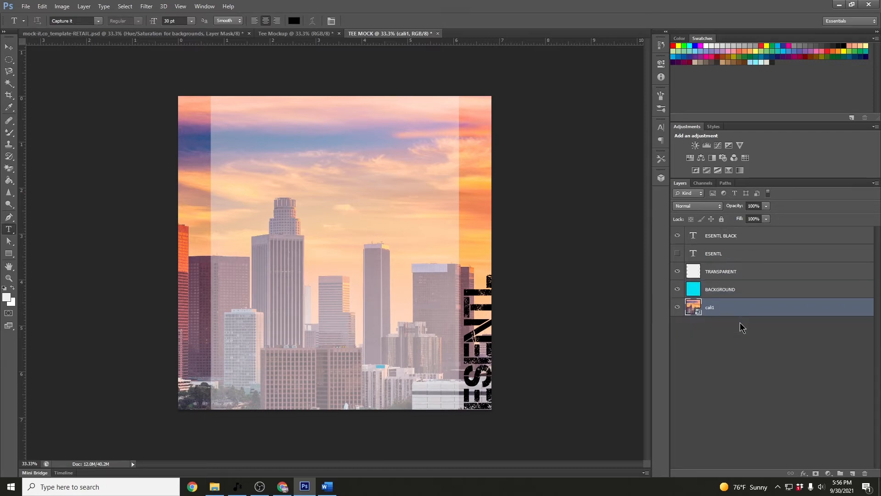
- Place California-feature-image.jpg directly above the cali1 layer and scale it to about 92% to cover the canvas
click(214, 486)
drag(72, 357, 290, 306)
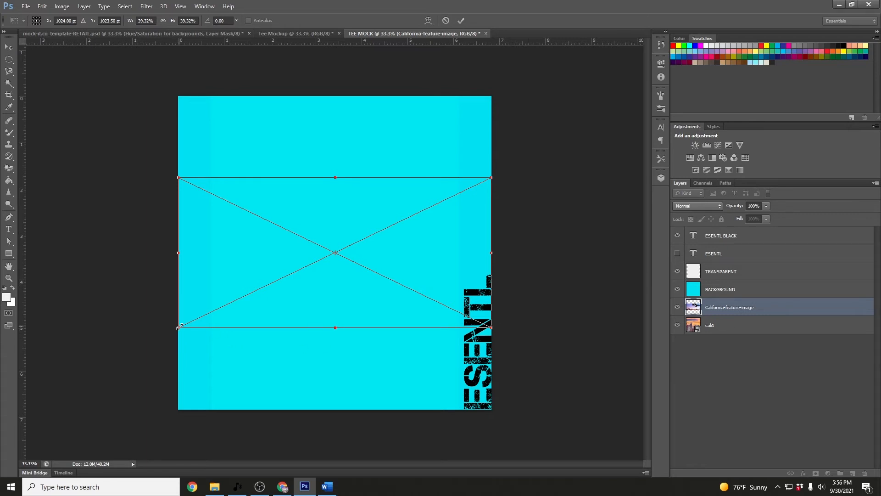
drag(176, 340, 10, 495)
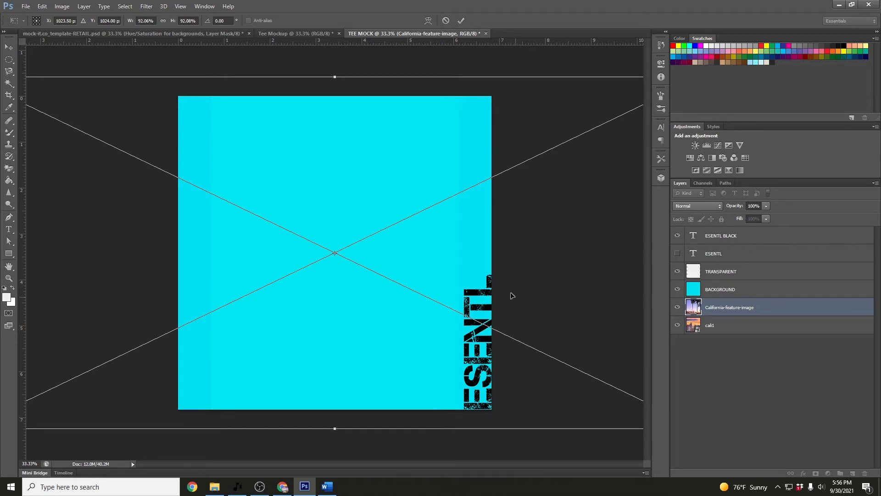
key(Return)
key(t)
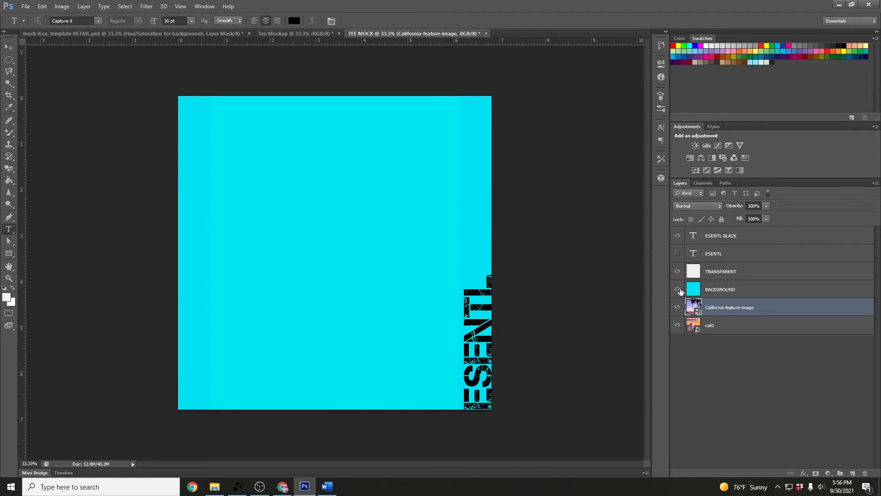
- Hide the BACKGROUND layer and shift the California image left so more palm trees fill the canvas, comparing it with the cyan background
click(677, 289)
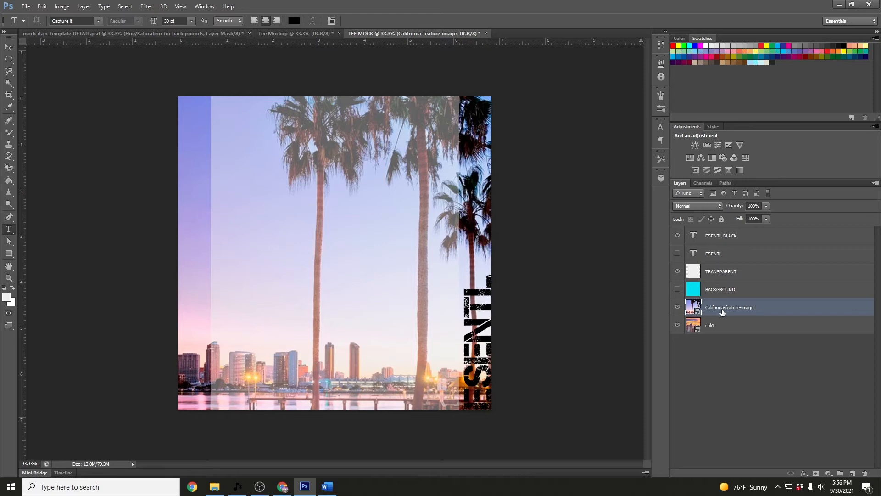
click(9, 47)
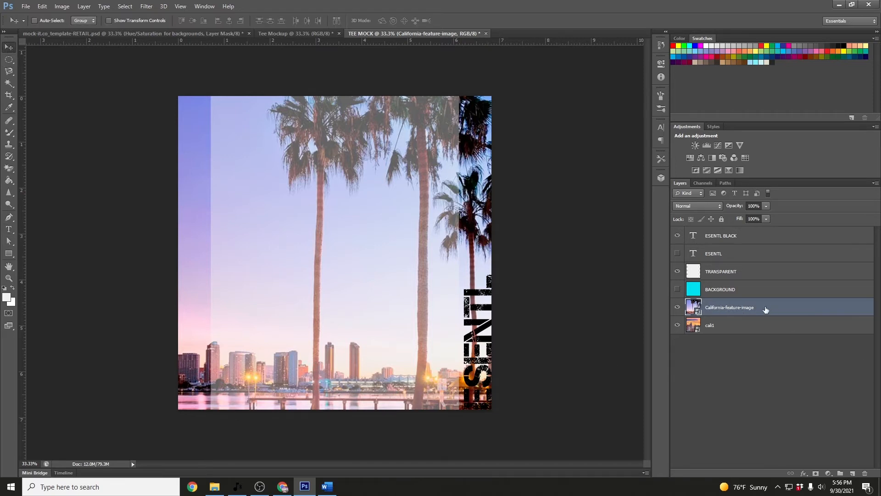
drag(297, 241, 211, 228)
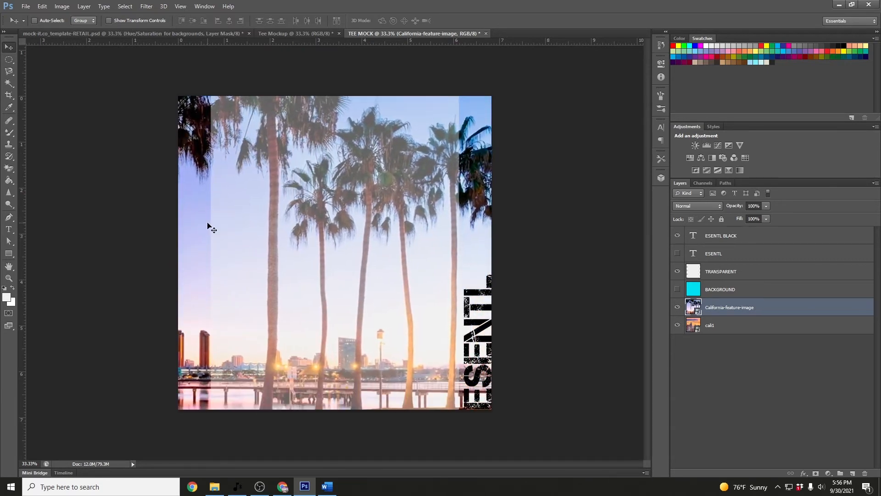
click(788, 395)
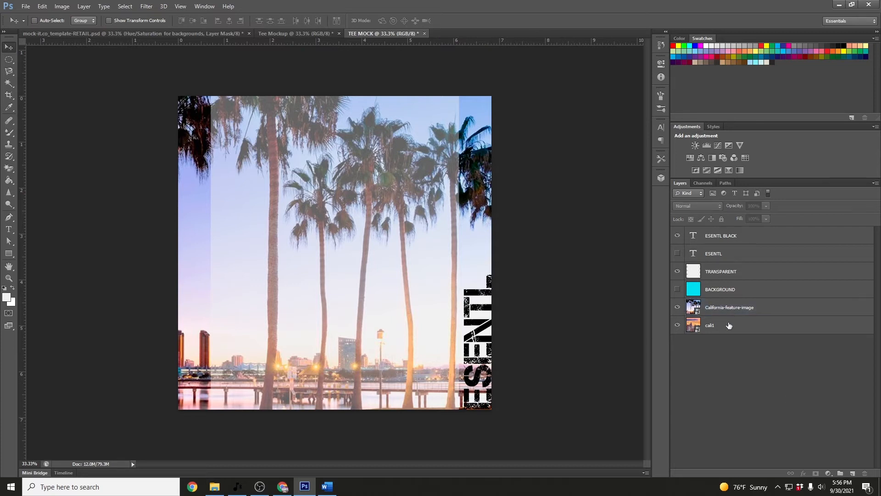
click(677, 289)
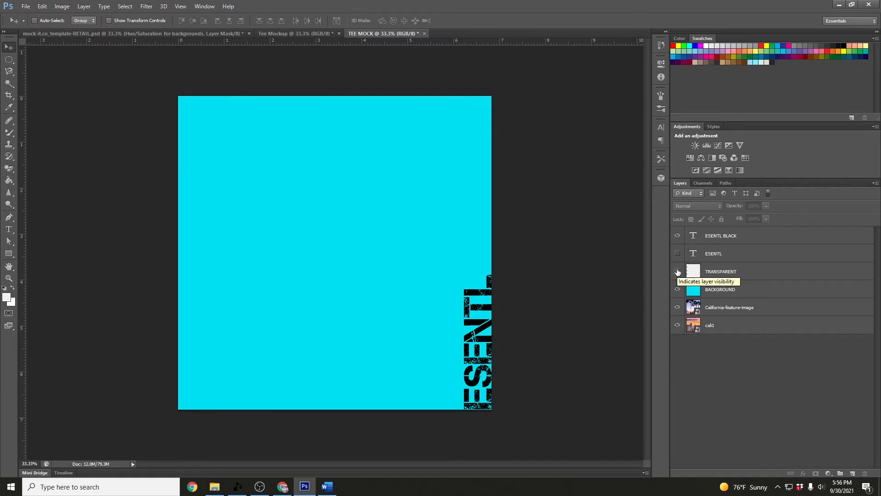
click(677, 290)
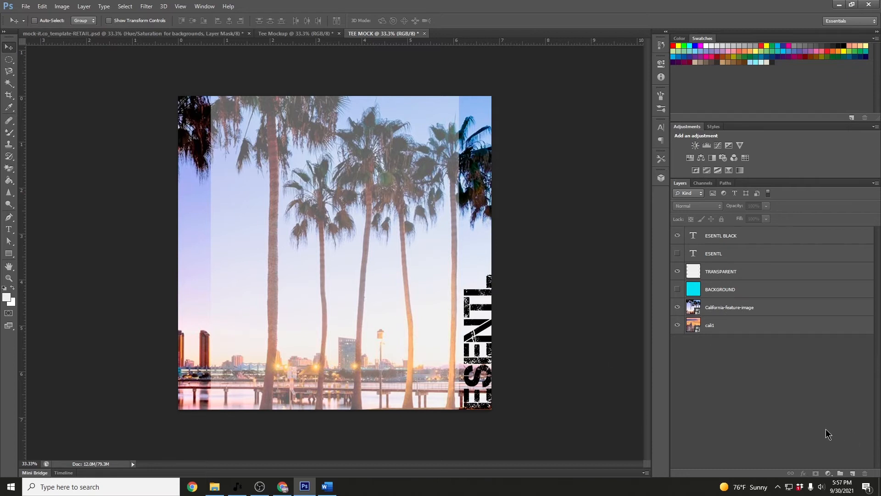
- Place the Bella + Canvas 3001 Knotted T-Shirt PNG, nudge it left to X 1000 px, and move its layer directly above TRANSPARENT
click(215, 490)
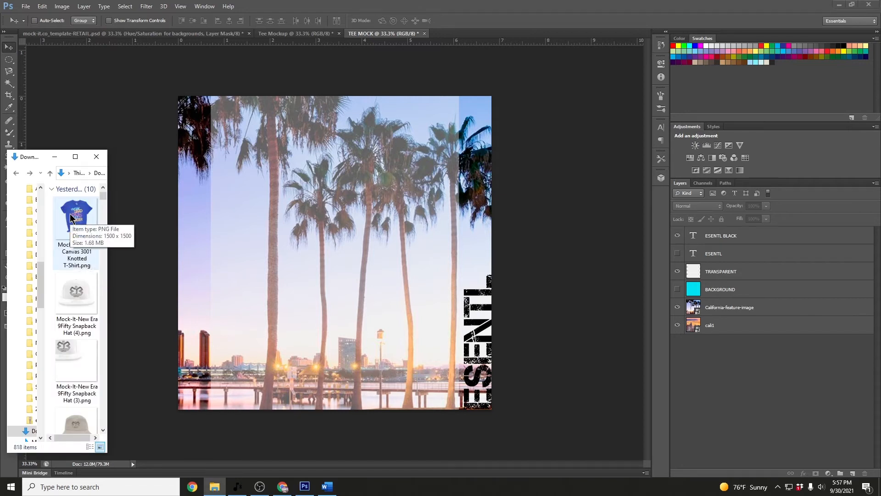
drag(73, 217, 308, 211)
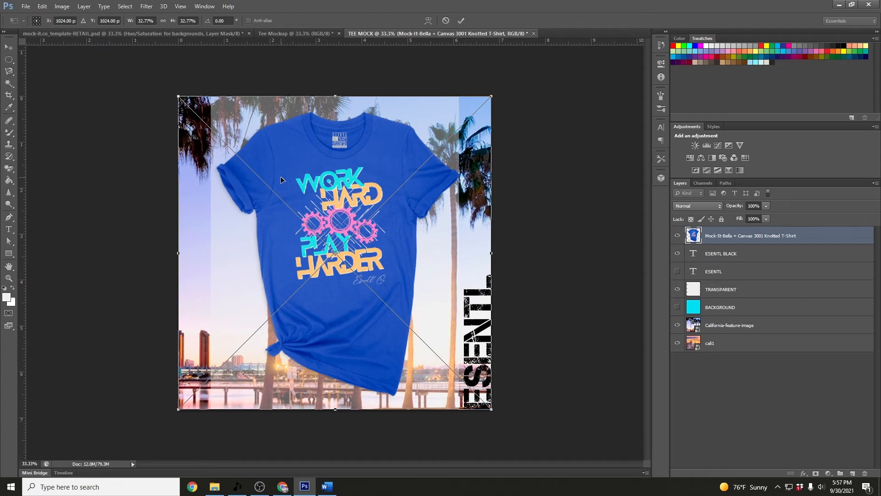
drag(307, 197, 304, 200)
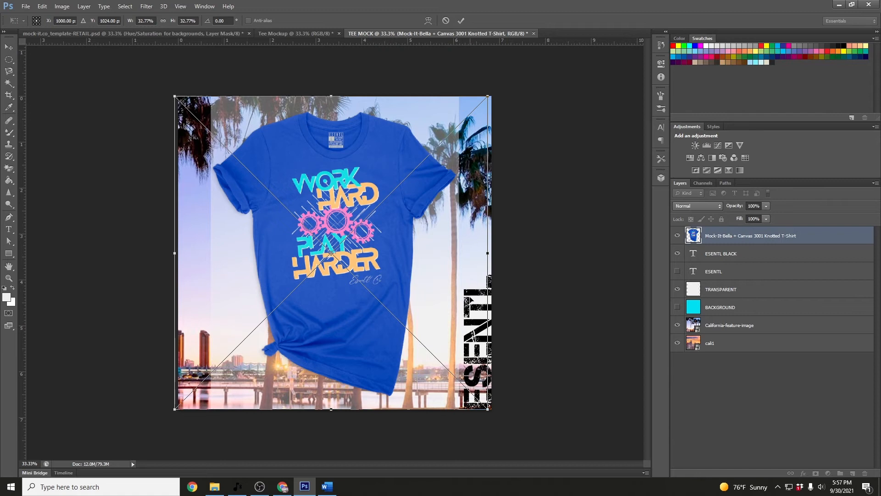
key(Return)
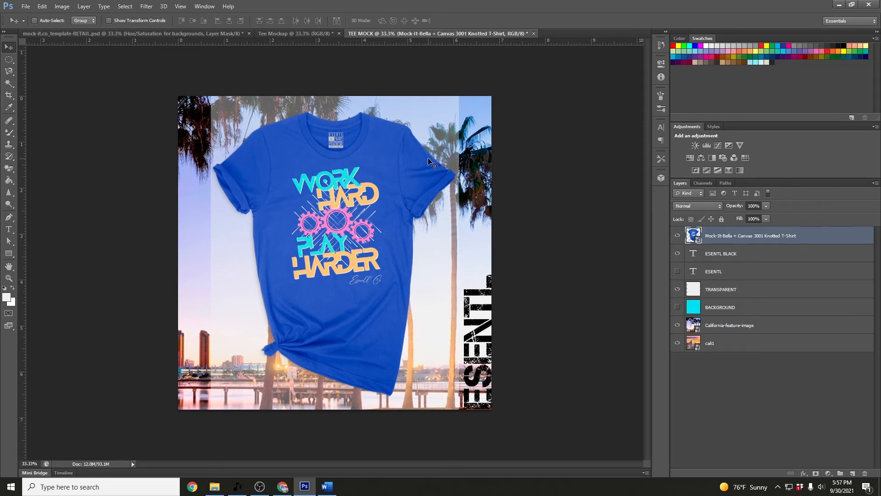
drag(744, 236, 743, 278)
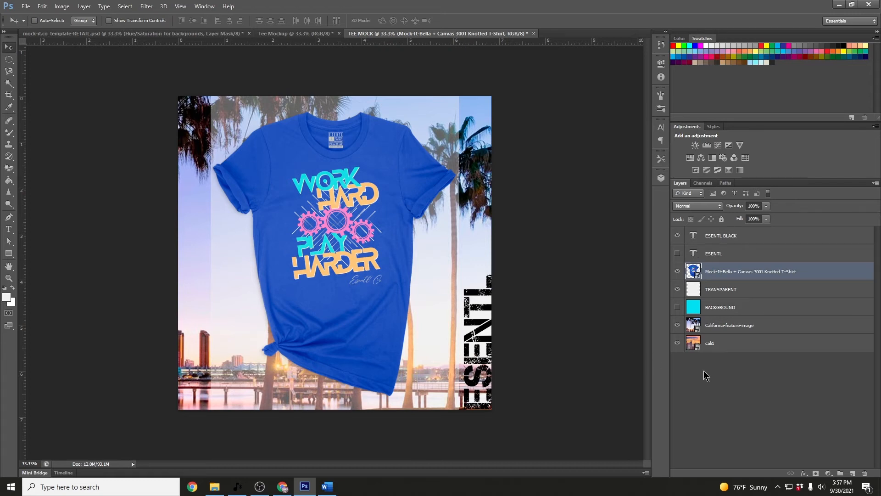
- Add a Levels adjustment layer with default settings directly above the T-shirt layer
click(828, 473)
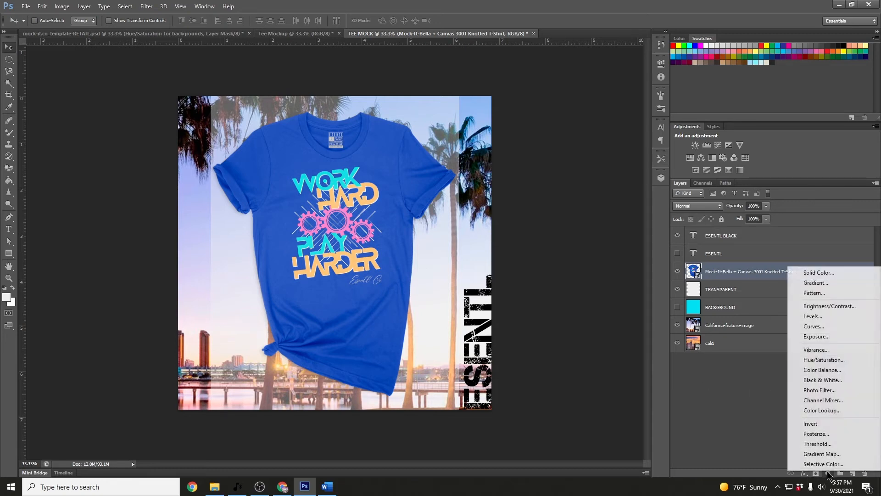
click(819, 320)
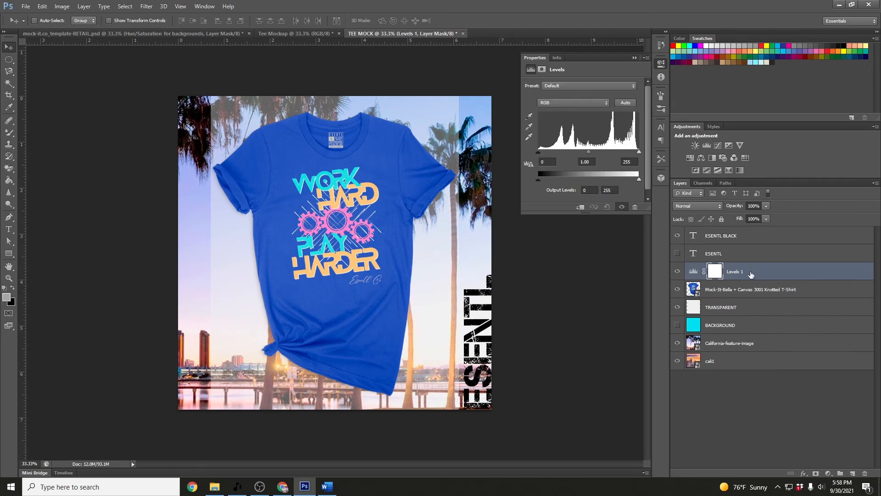
click(762, 448)
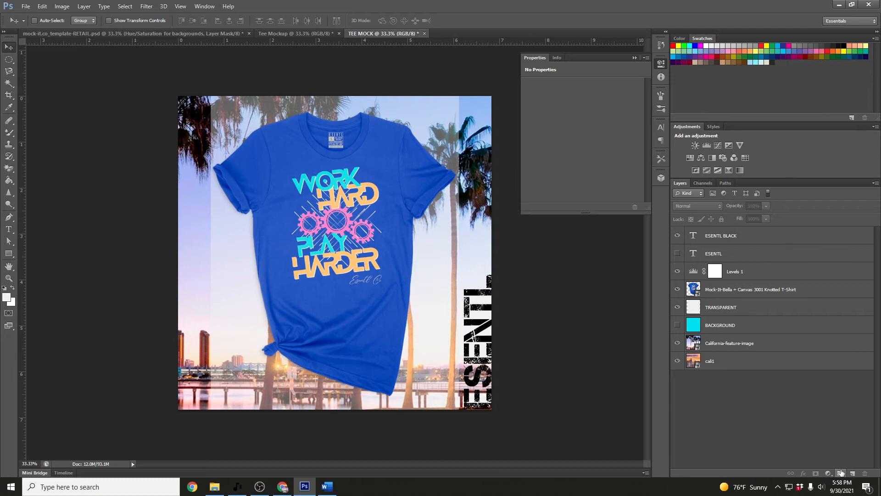
- Create a layer group above the Levels layer and move the Levels and T-shirt layers into it
click(840, 472)
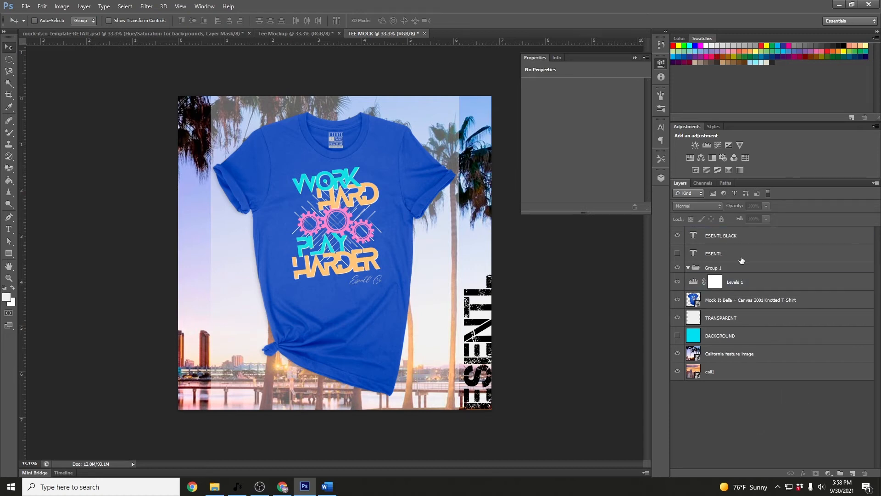
shift+click(737, 281)
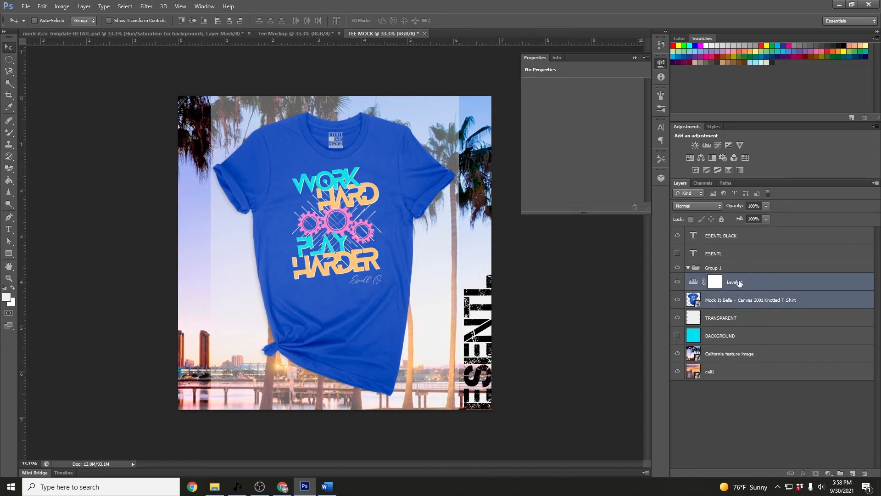
drag(738, 281, 712, 271)
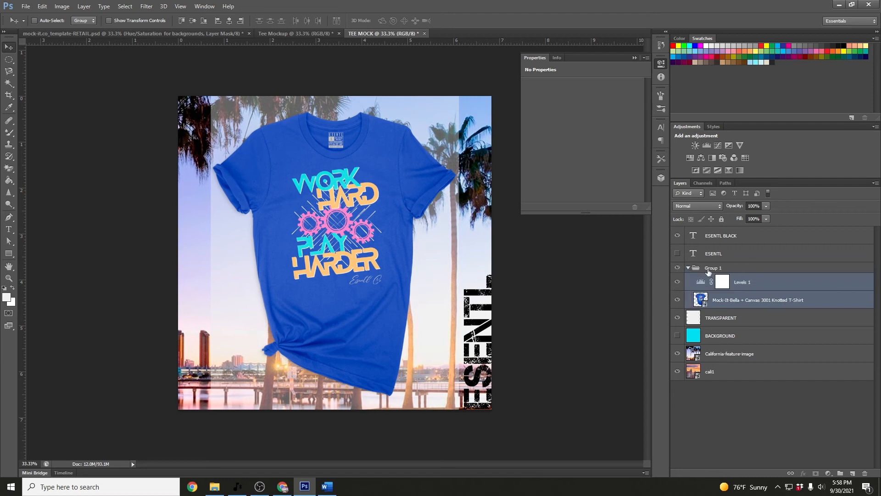
click(753, 423)
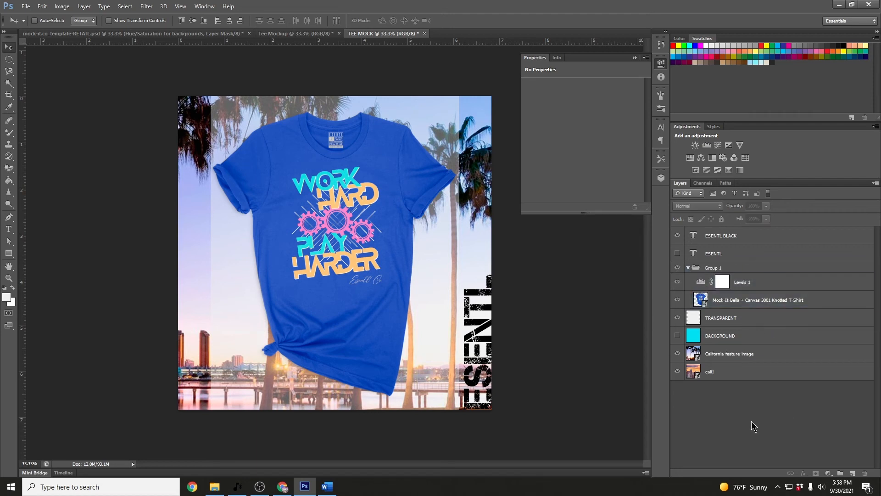
- Clip Levels 1 to the T-shirt layer, set its input black to 24 and white to 220, and raise the output black slightly
click(701, 282)
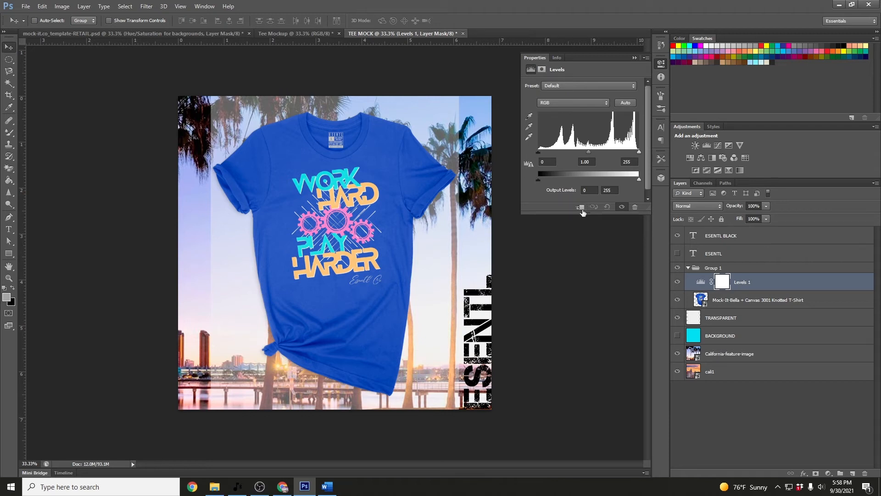
click(581, 208)
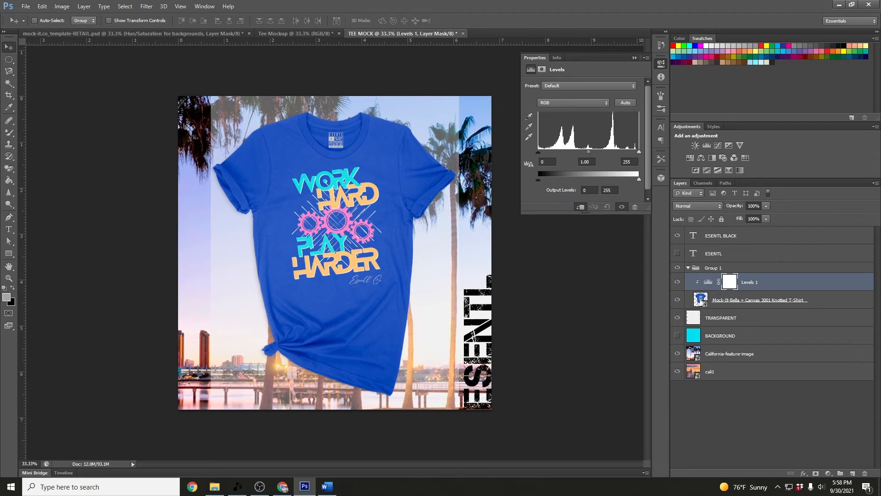
mouse_move(538, 153)
mouse_down()
mouse_move(570, 159)
mouse_move(547, 156)
mouse_up()
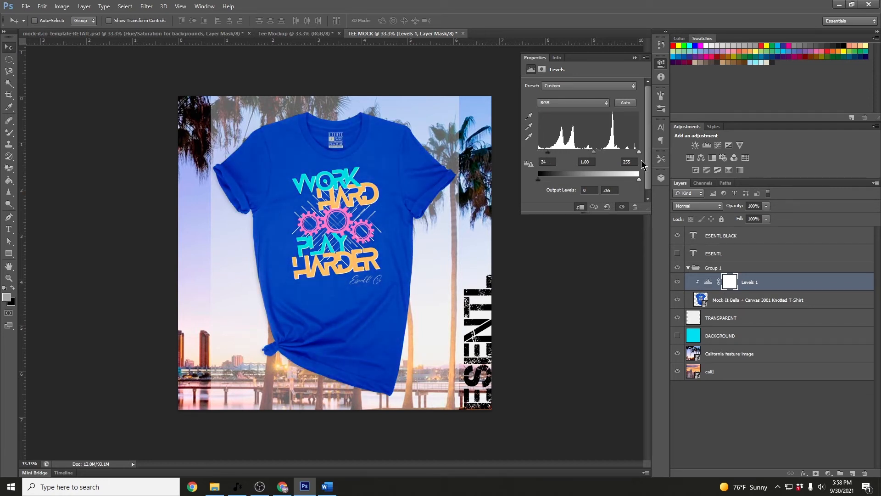
drag(639, 152, 626, 155)
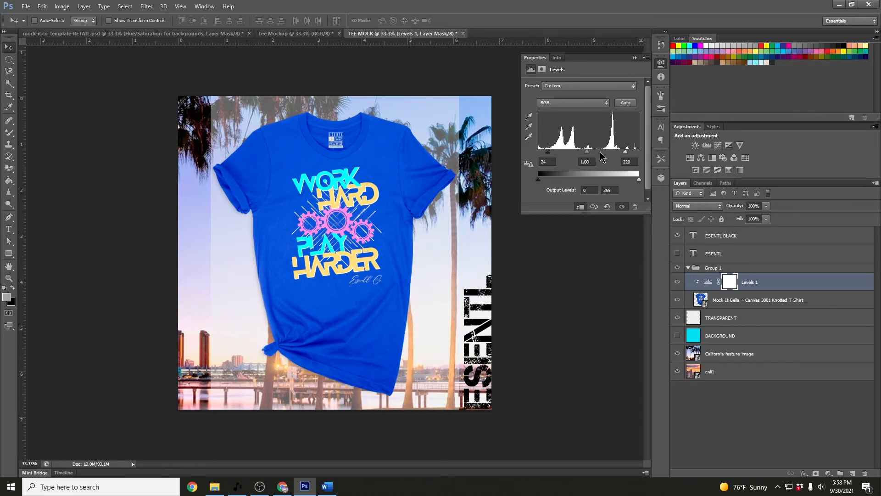
drag(539, 180, 545, 182)
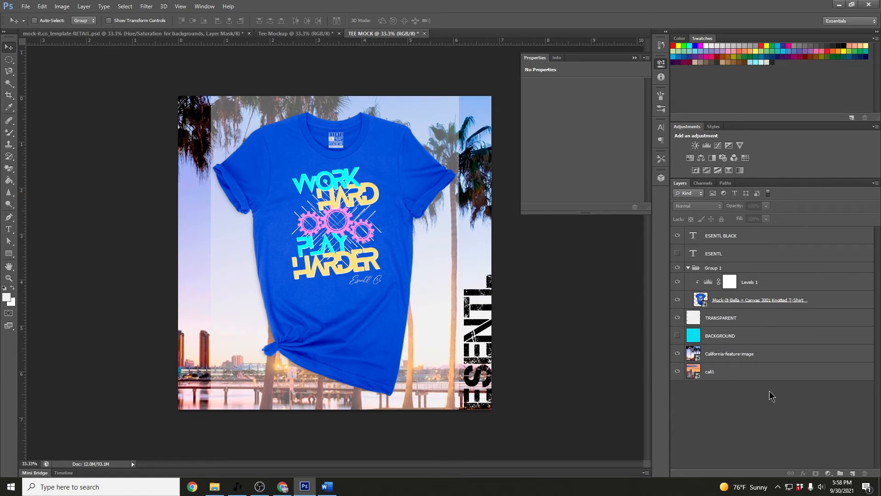
- Set the opacity of the TRANSPARENT layer to 50% and deselect the layer
click(727, 316)
click(765, 206)
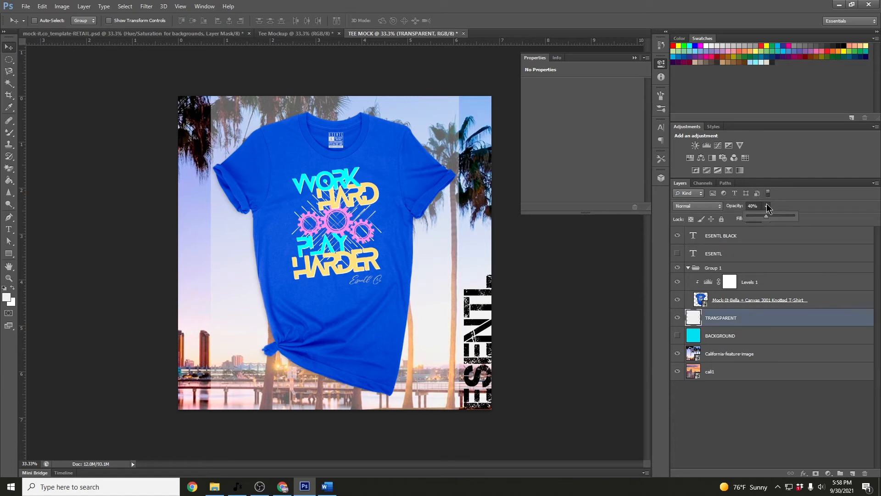
drag(766, 216, 772, 213)
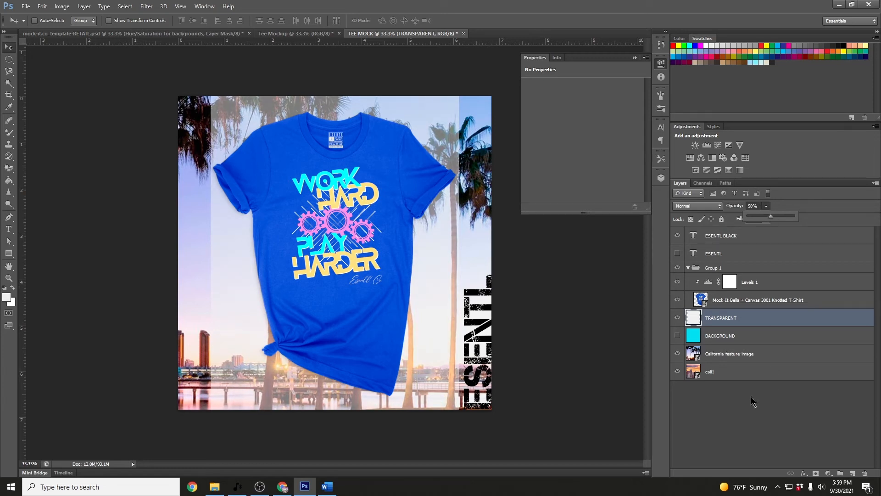
click(737, 407)
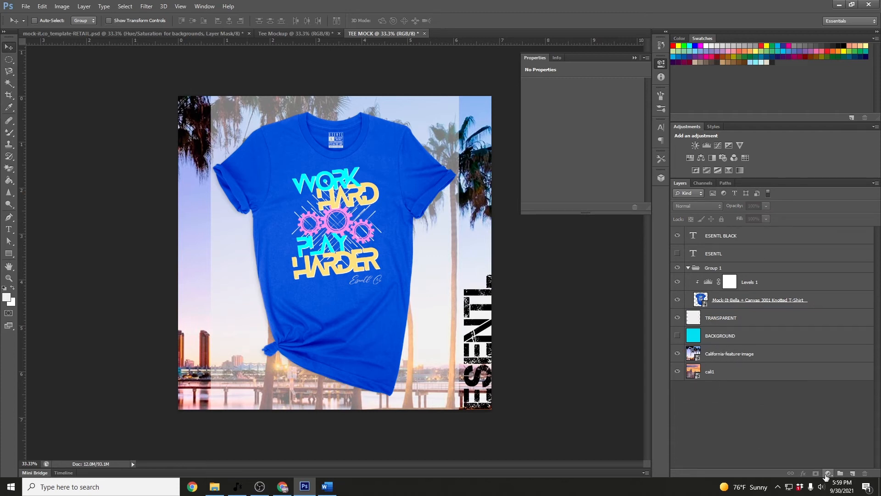
- Add a Hue/Saturation adjustment layer and move it directly above the California-feature-image layer
click(827, 474)
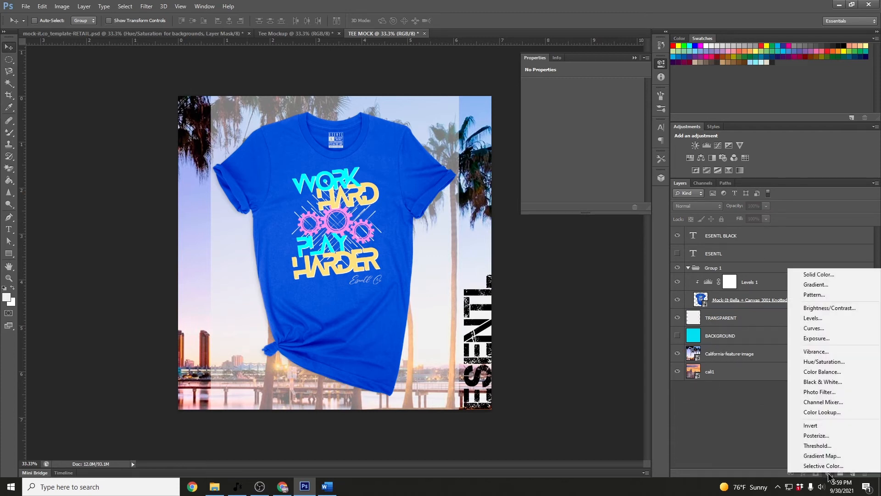
click(828, 362)
drag(761, 237, 736, 361)
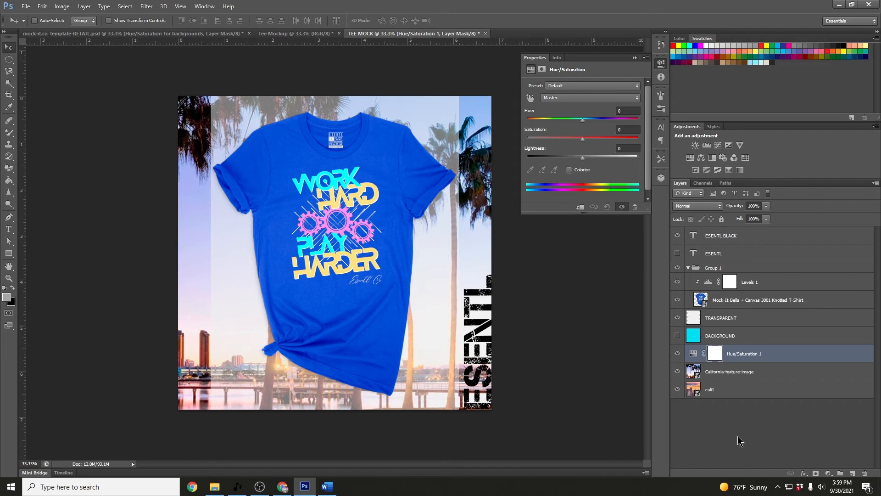
- With cali1 hidden, try saturation -100 on the Hue/Saturation layer, then set hue +21, saturation +54 and lightness -22
click(677, 335)
drag(582, 139, 514, 140)
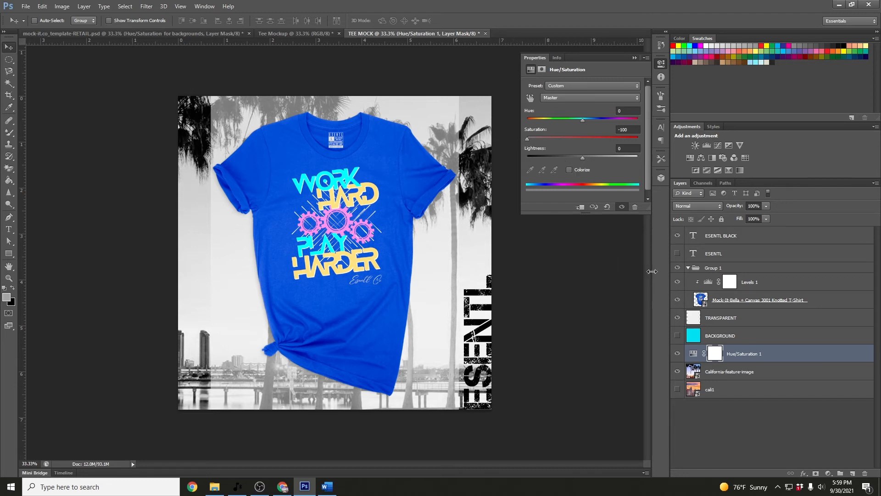
drag(526, 139, 594, 115)
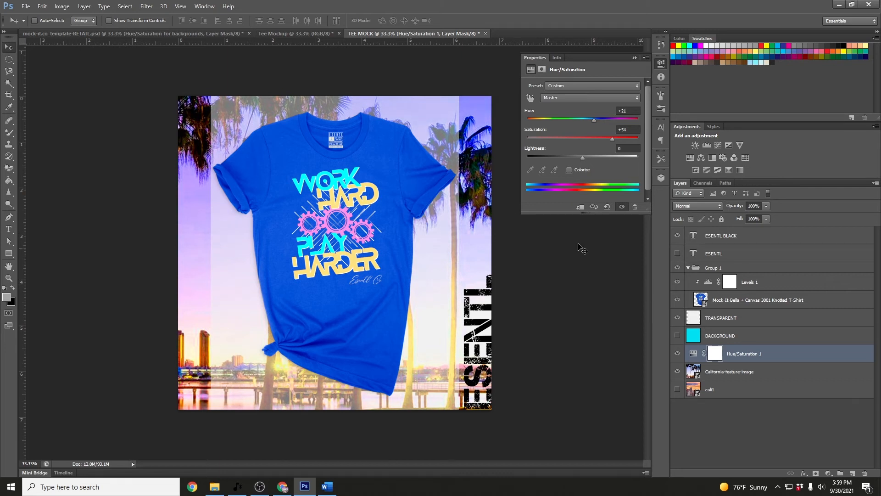
mouse_move(584, 158)
mouse_down()
mouse_move(577, 161)
mouse_move(596, 160)
mouse_move(571, 158)
mouse_up()
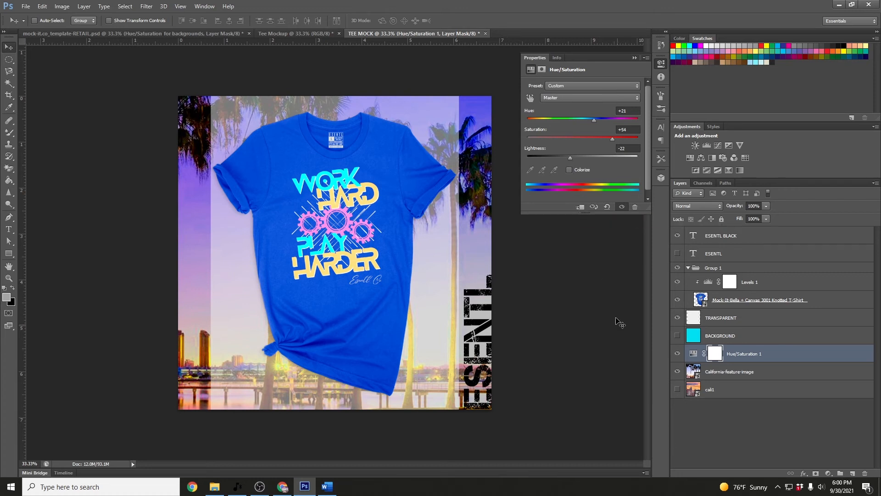
click(634, 58)
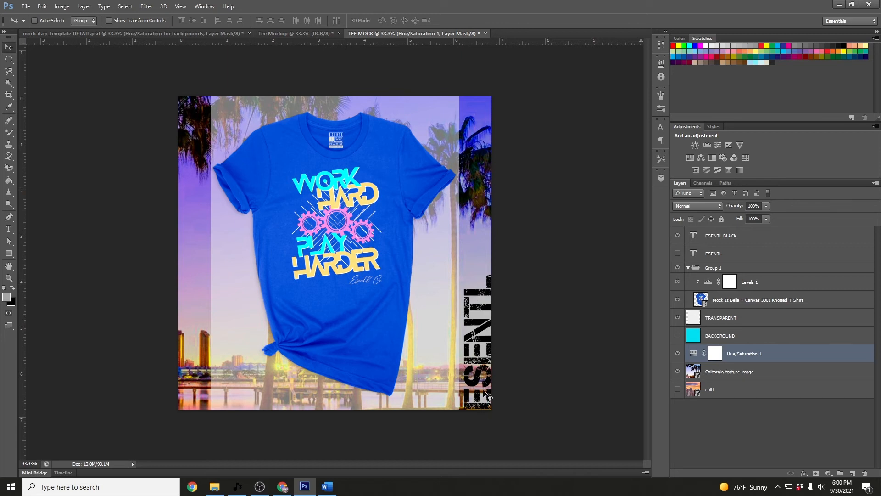
- Enlarge the vertical ESENTL BLACK text to about 112% with Free Transform, keeping it in the canvas's lower-right corner
click(740, 236)
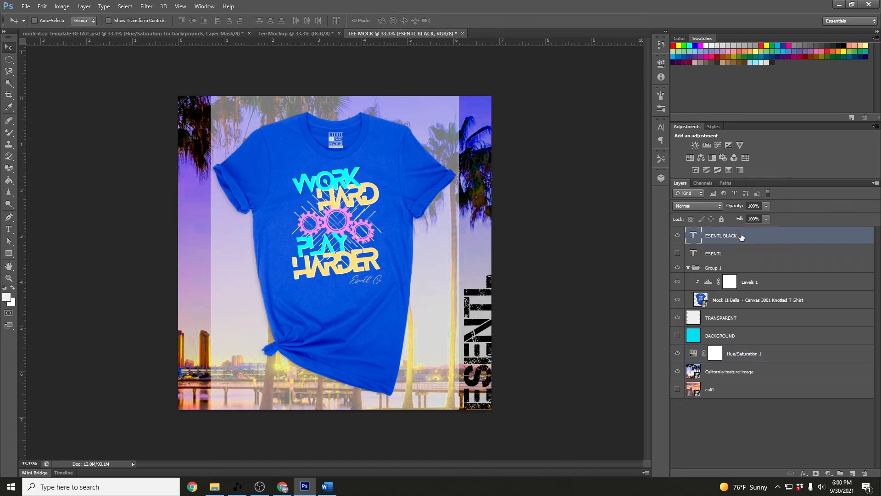
click(41, 8)
click(48, 176)
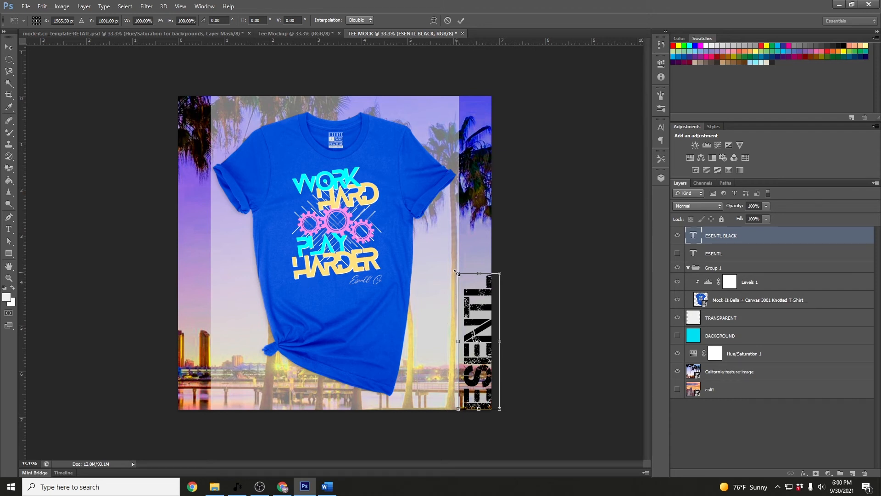
drag(458, 273, 449, 261)
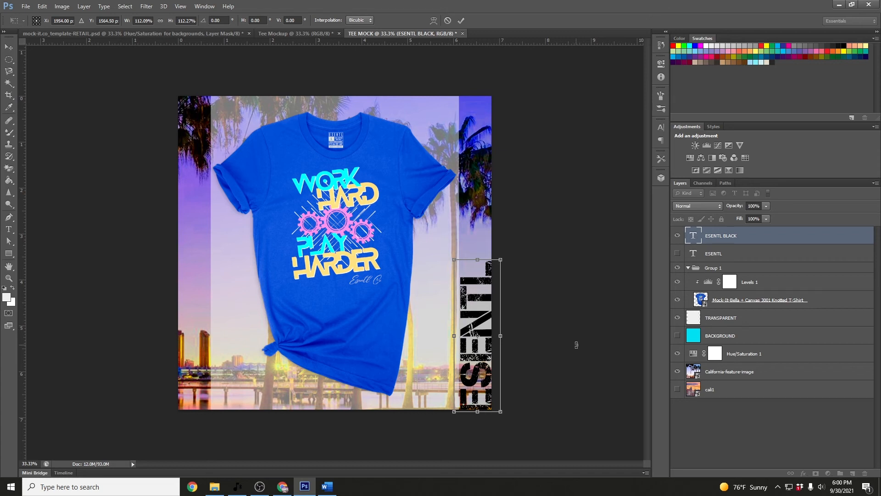
key(Return)
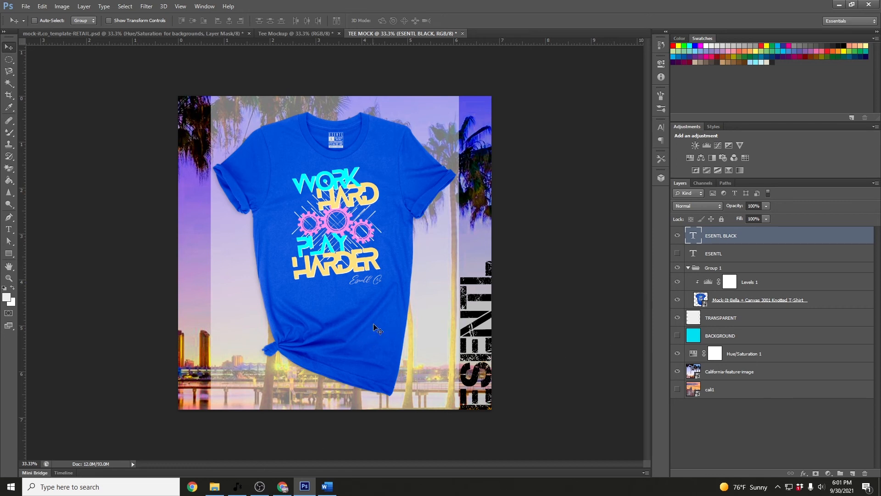
- Hide the knotted T-shirt layer and place Mock-It-Bella + Canvas 3001 Unisex T-Shirt (1).png in Group 1, scaled to 28.16%
click(678, 301)
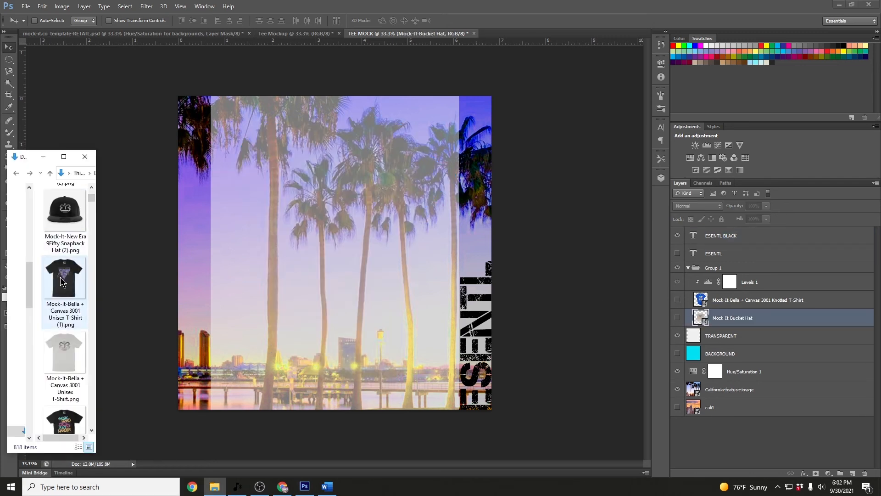
drag(60, 276, 312, 224)
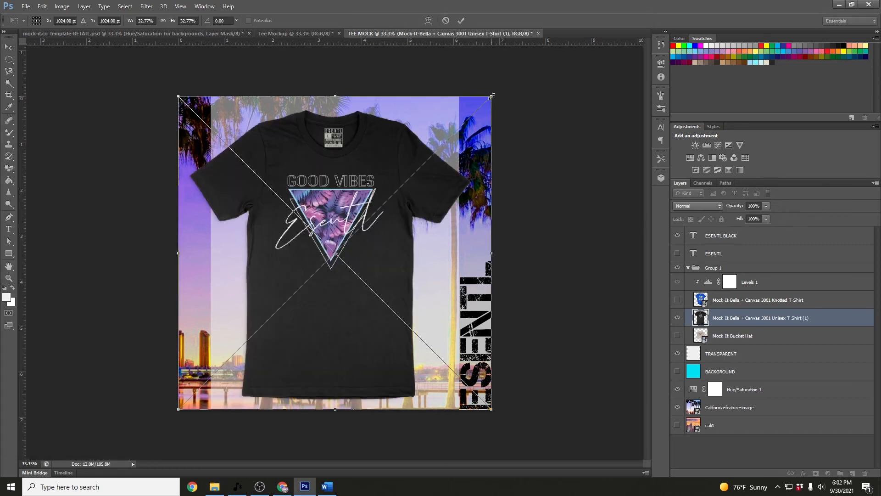
drag(491, 96, 478, 110)
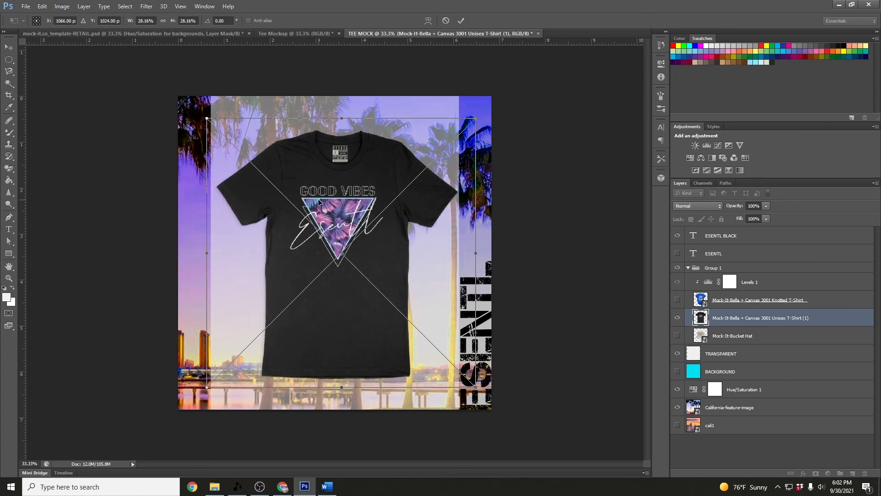
- Nudge the black T-shirt left to X 1051 px and commit its placement
key(Left)
key(Left)
key(Left)
key(Left)
key(Left)
key(Left)
key(Left)
key(Left)
key(Left)
key(Left)
key(Left)
key(Left)
key(Left)
key(Left)
key(Left)
key(Left)
key(Left)
key(Left)
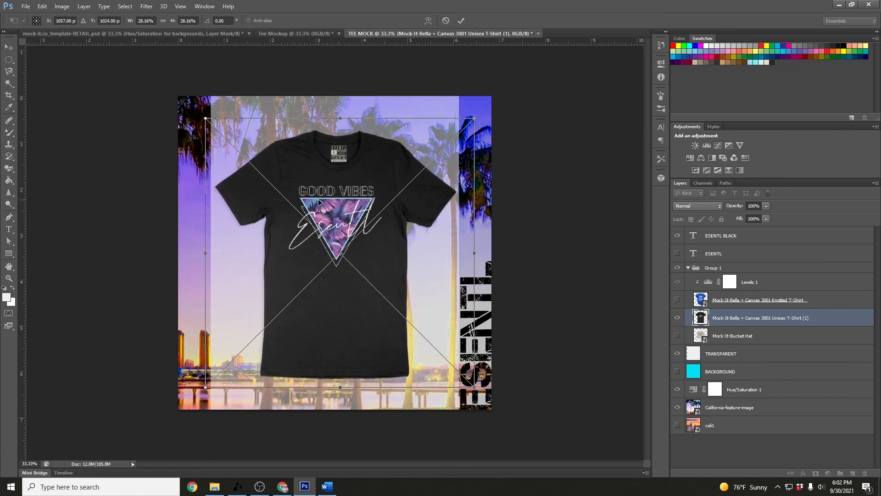
key(Right)
key(Right)
key(Right)
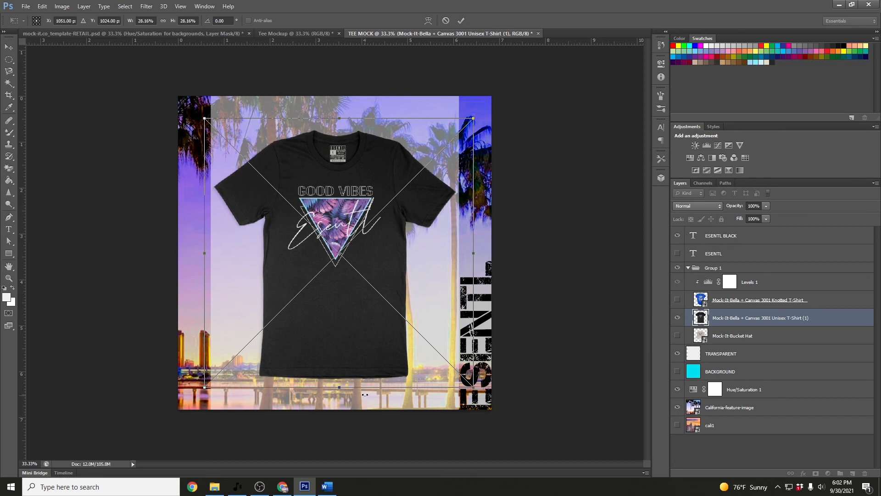
key(Return)
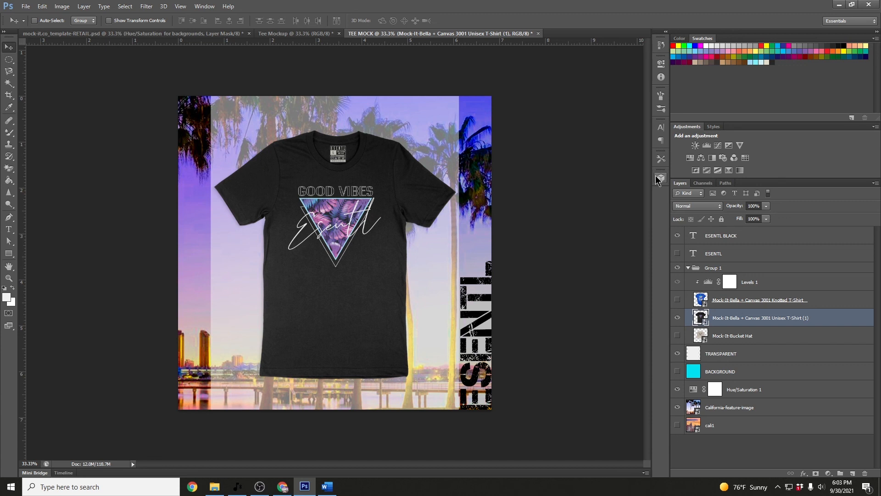
- Configure Save for Web as a JPEG with Maximum quality 100, cancel the file save, and keep the export settings
click(30, 7)
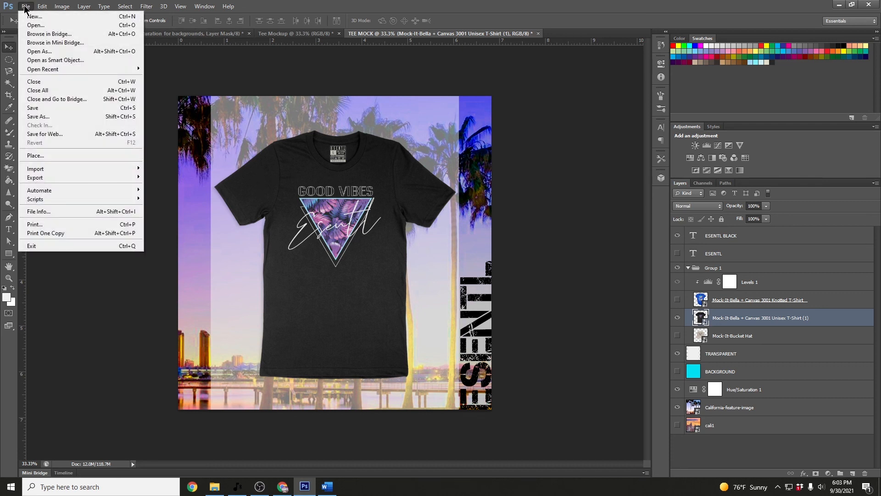
click(34, 134)
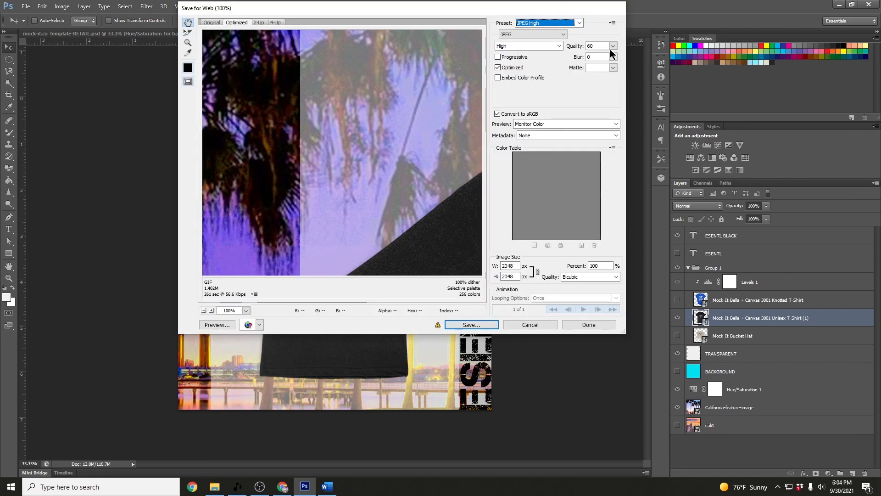
click(613, 46)
drag(596, 57, 615, 57)
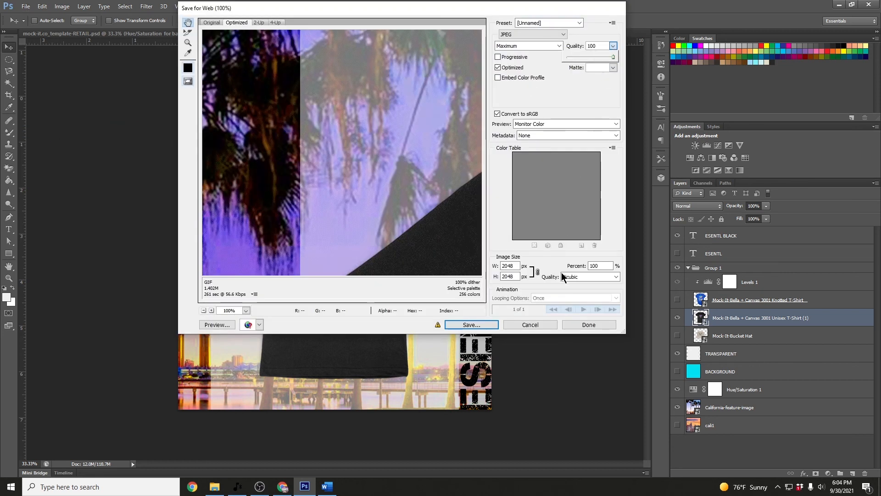
click(469, 325)
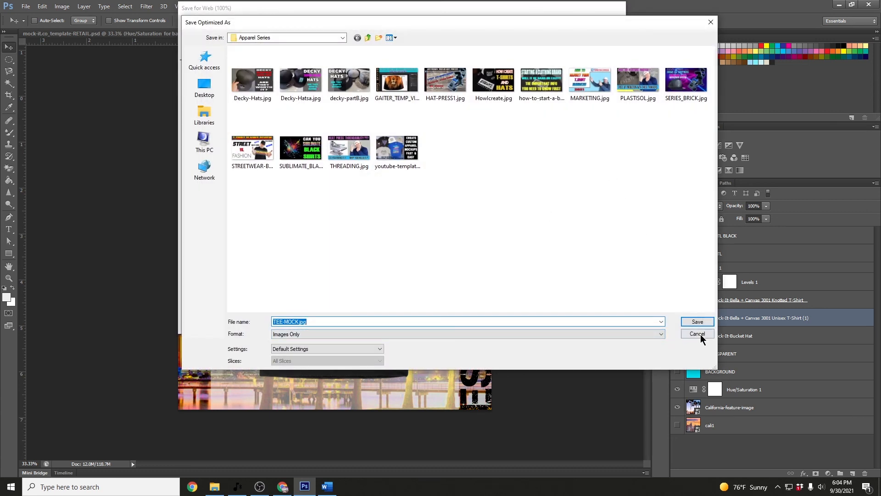
click(698, 334)
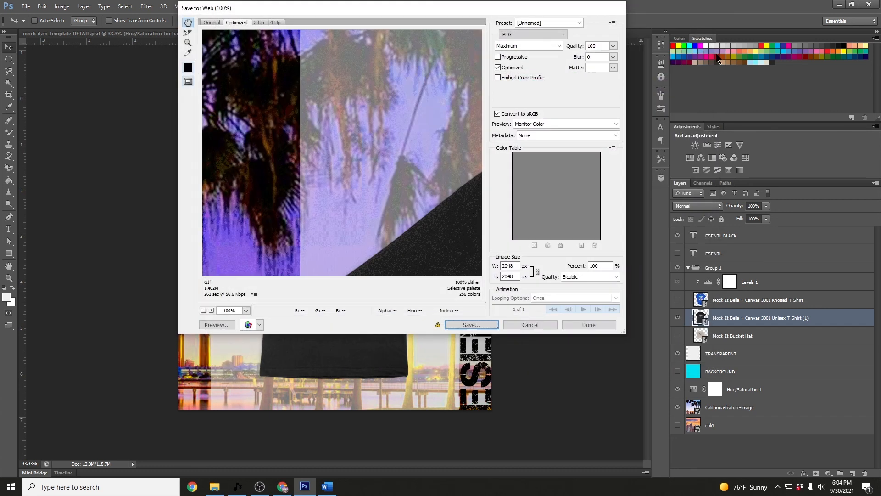
click(589, 324)
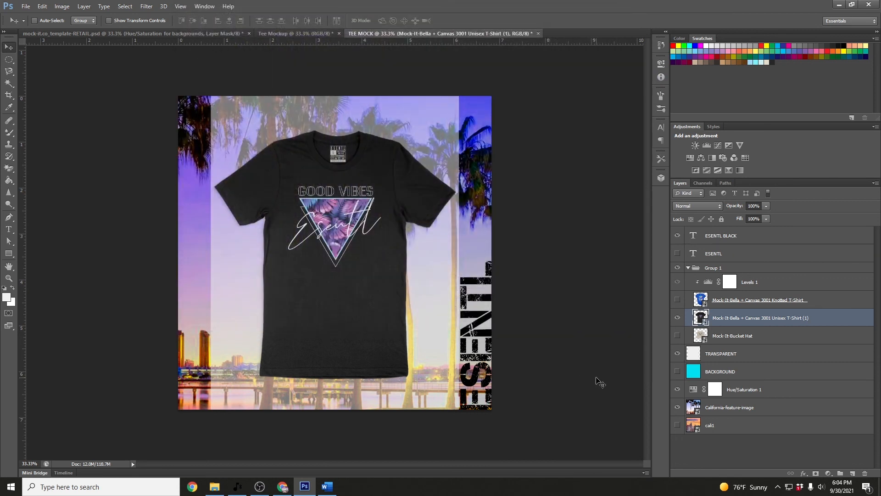